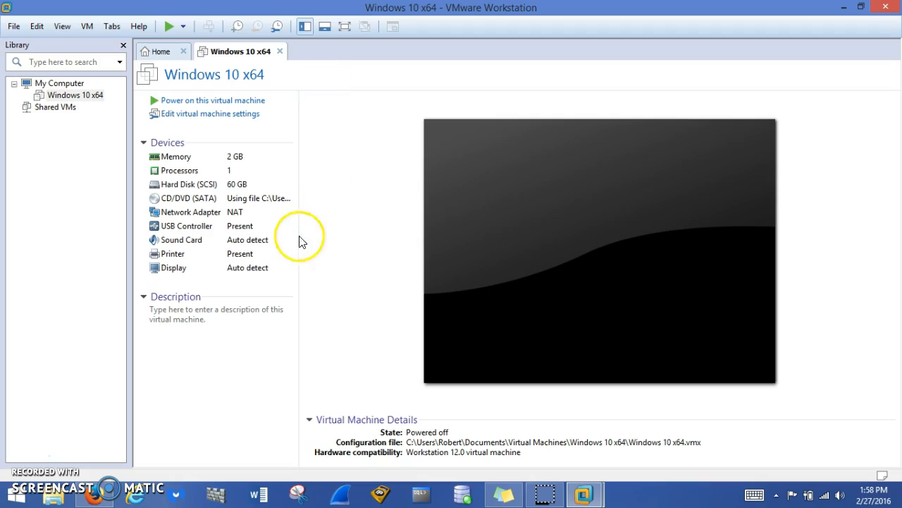
Switch from the Windows 10 x64 summary to the Workstation 12 Pro Home page
{"action": "left_click", "coordinate": [161, 52]}
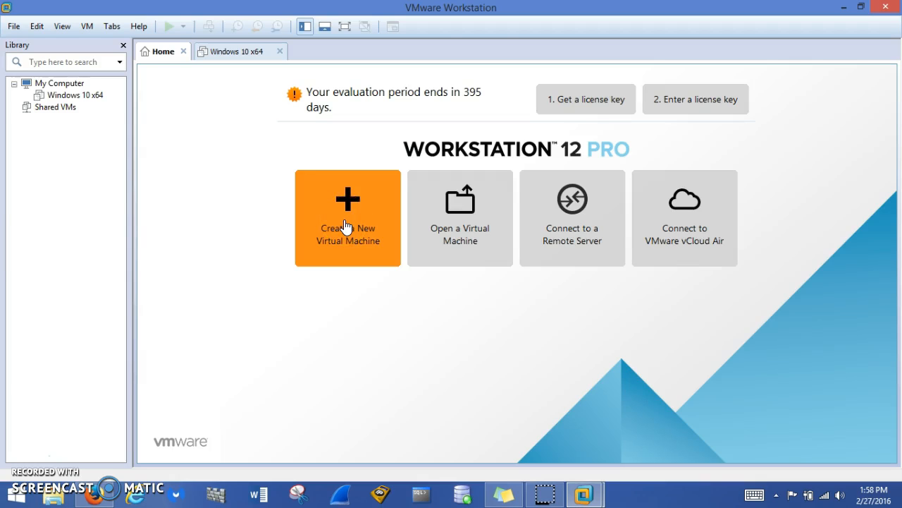
Start a Typical new VM, install the OS later, and keep Linux / Red Hat Enterprise Linux 6 64-bit
{"action": "left_click", "coordinate": [345, 226]}
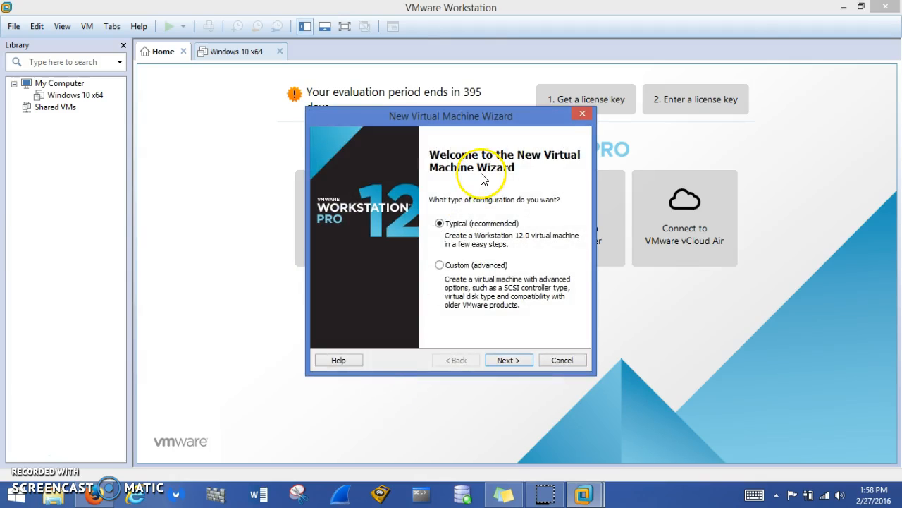
{"action": "left_click", "coordinate": [509, 360]}
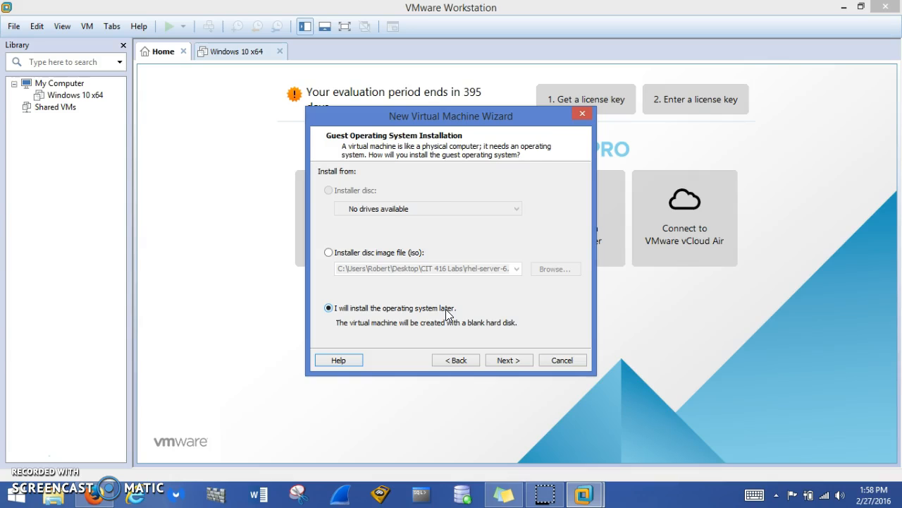
{"action": "left_click", "coordinate": [521, 360]}
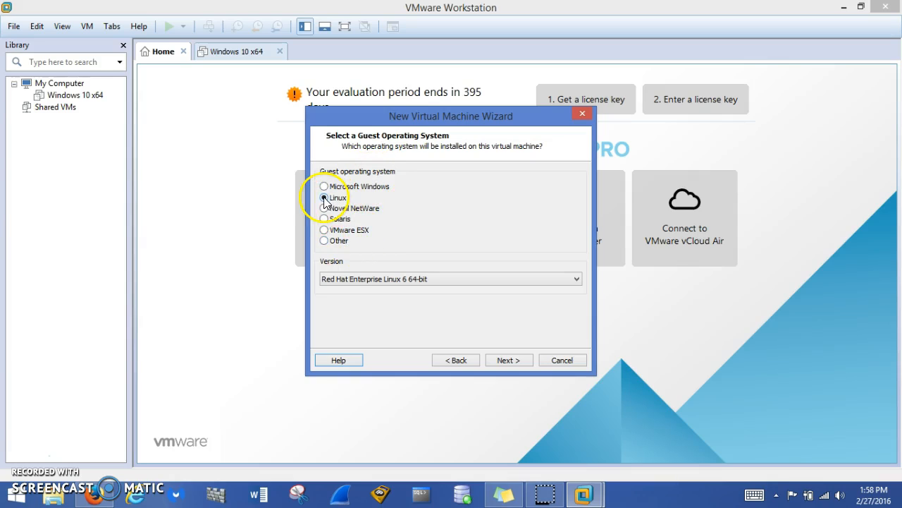
{"action": "left_click", "coordinate": [577, 279]}
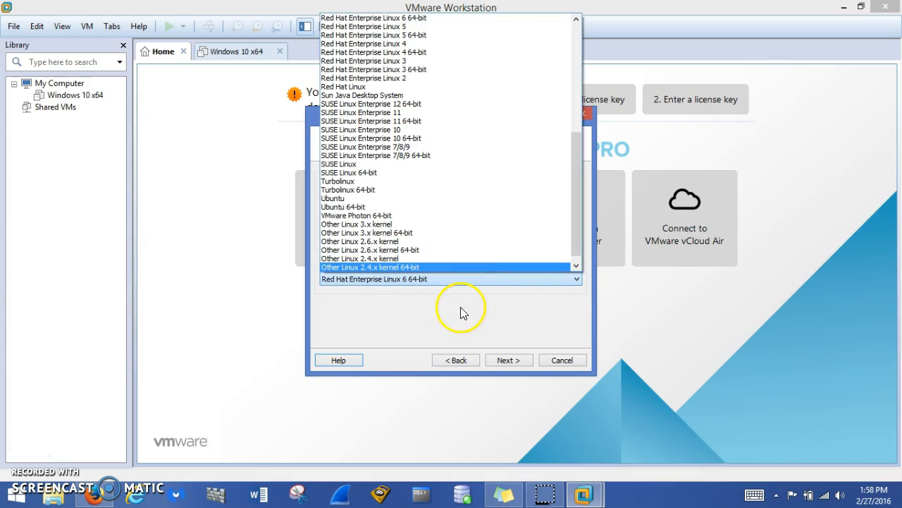
{"action": "left_click", "coordinate": [380, 319]}
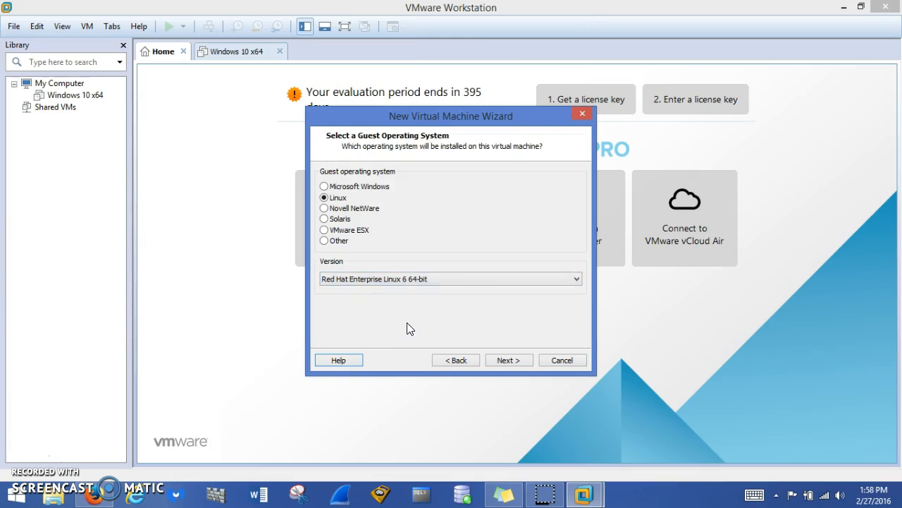
Keep the default name, store the 20 GB disk as a single file, review hardware, and finish
{"action": "left_click", "coordinate": [509, 360]}
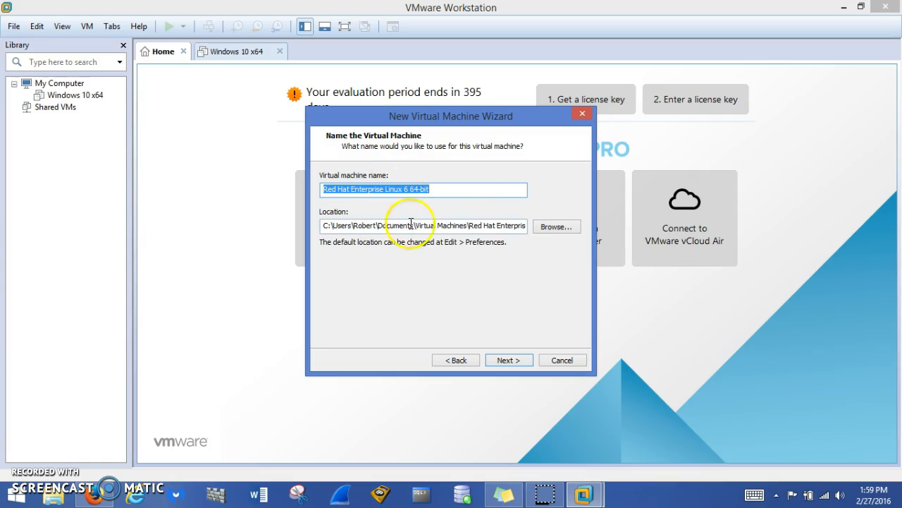
{"action": "left_click", "coordinate": [509, 360]}
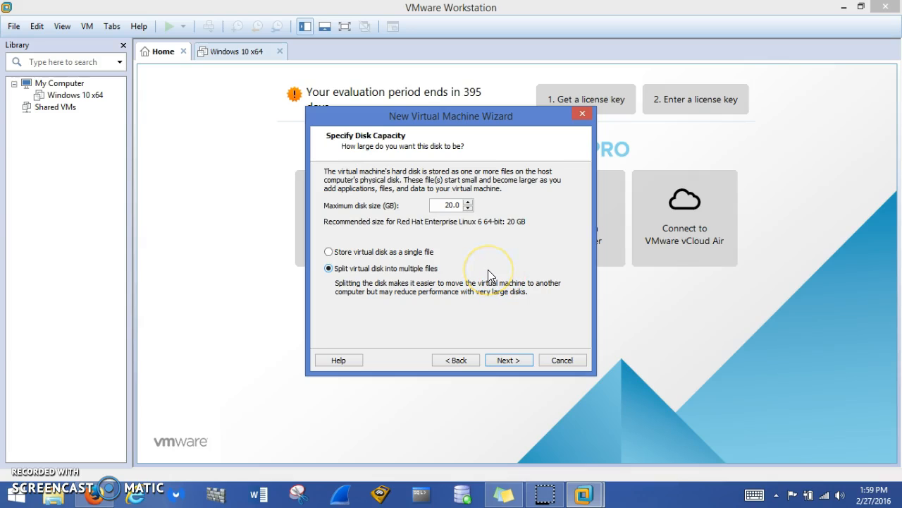
{"action": "left_click", "coordinate": [330, 253]}
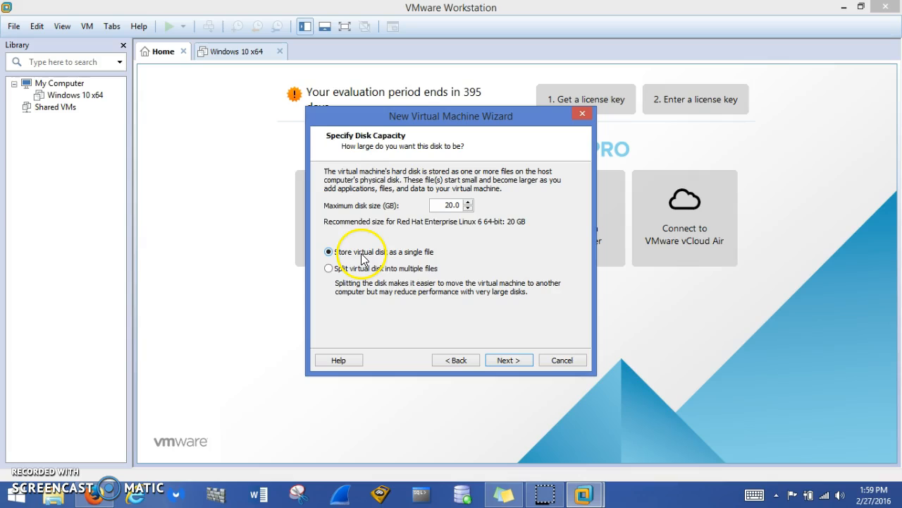
{"action": "left_click", "coordinate": [515, 359]}
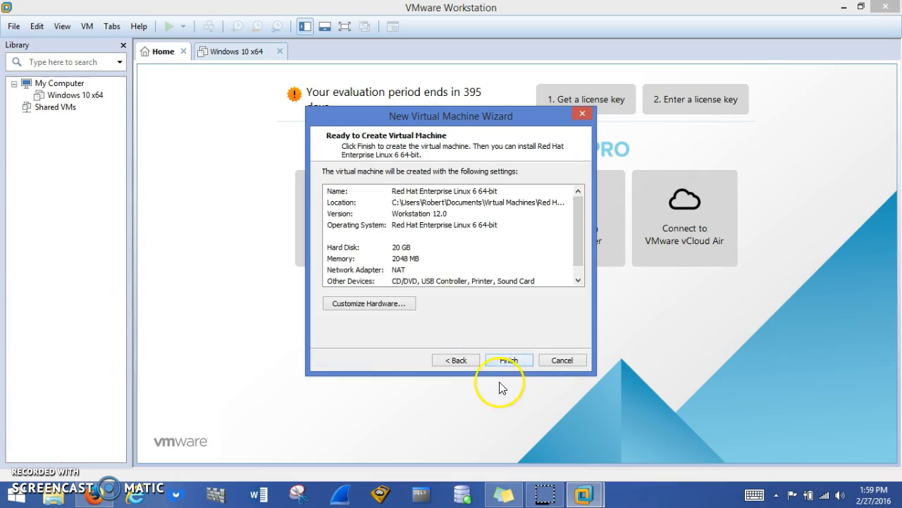
{"action": "left_click", "coordinate": [382, 302]}
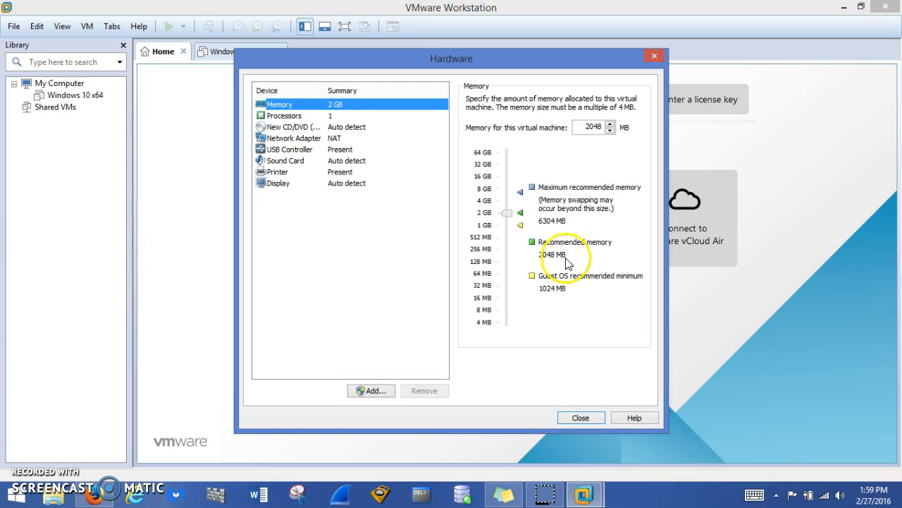
{"action": "left_click", "coordinate": [579, 418]}
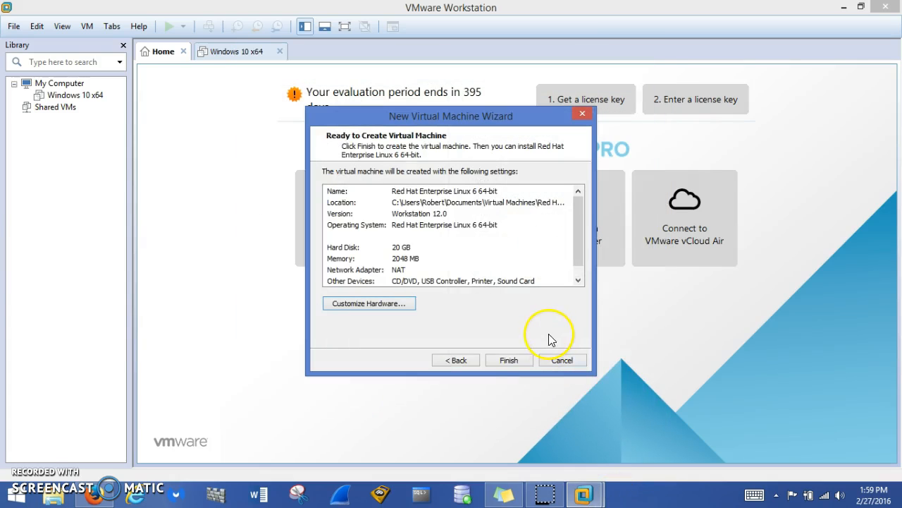
{"action": "left_click", "coordinate": [510, 359]}
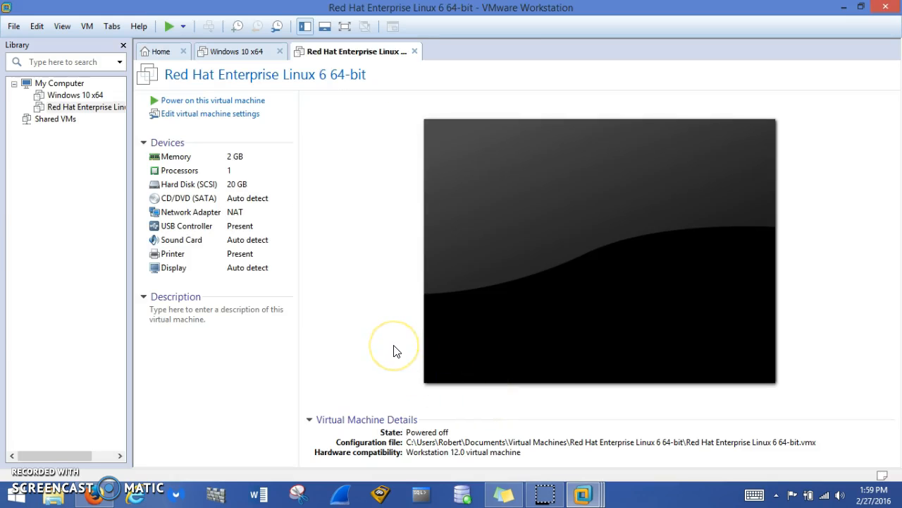
Load rhel-server-6.1-x86_64-dvd ISO from Desktop\CIT 416 Labs into the CD/DVD drive and save settings
{"action": "left_click", "coordinate": [208, 118]}
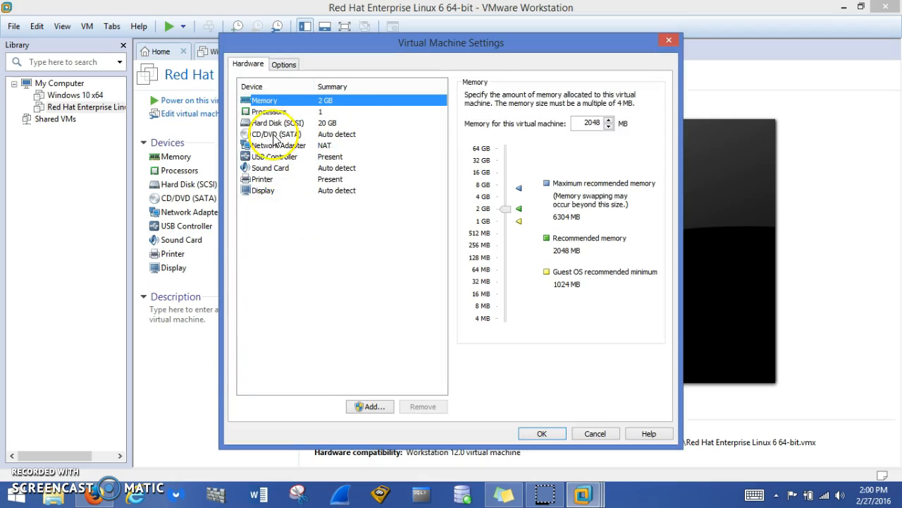
{"action": "left_click", "coordinate": [274, 136]}
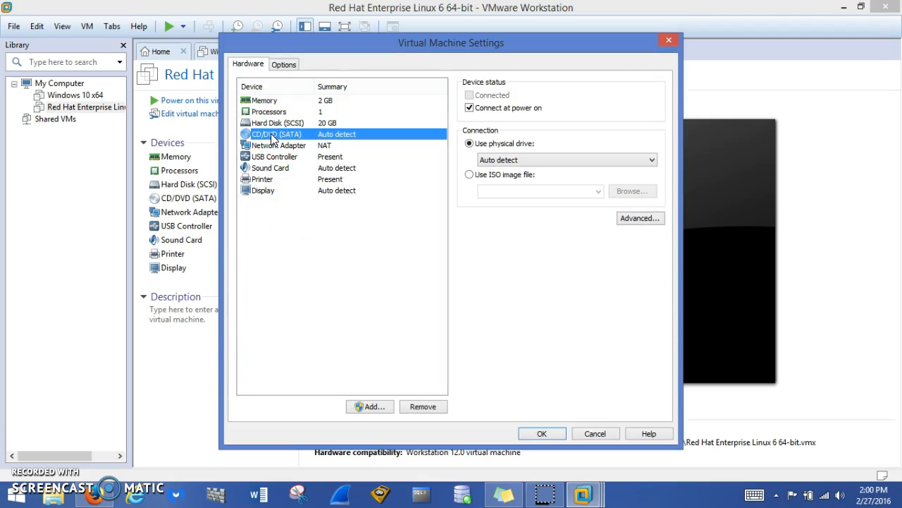
{"action": "left_click", "coordinate": [469, 176]}
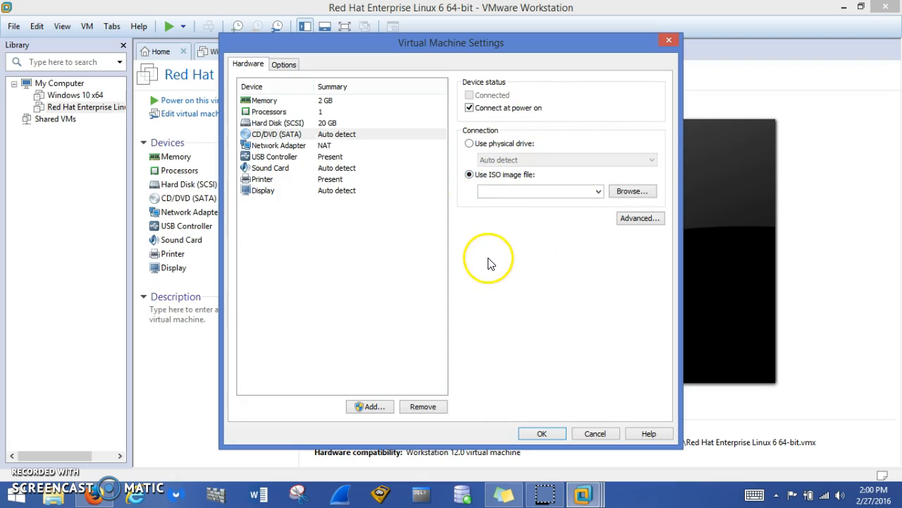
{"action": "left_click", "coordinate": [632, 192]}
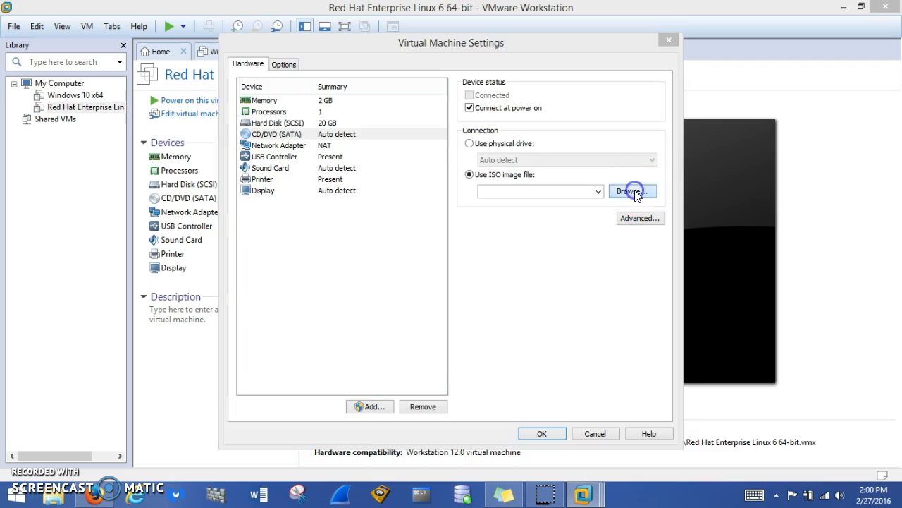
{"action": "left_click", "coordinate": [278, 279]}
{"action": "left_click", "coordinate": [277, 280]}
{"action": "double_click", "coordinate": [374, 146]}
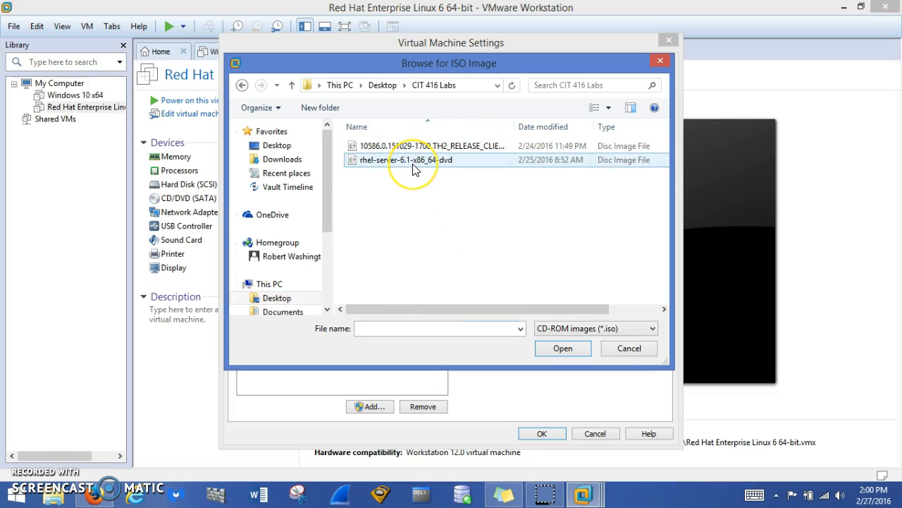
{"action": "left_click", "coordinate": [413, 167]}
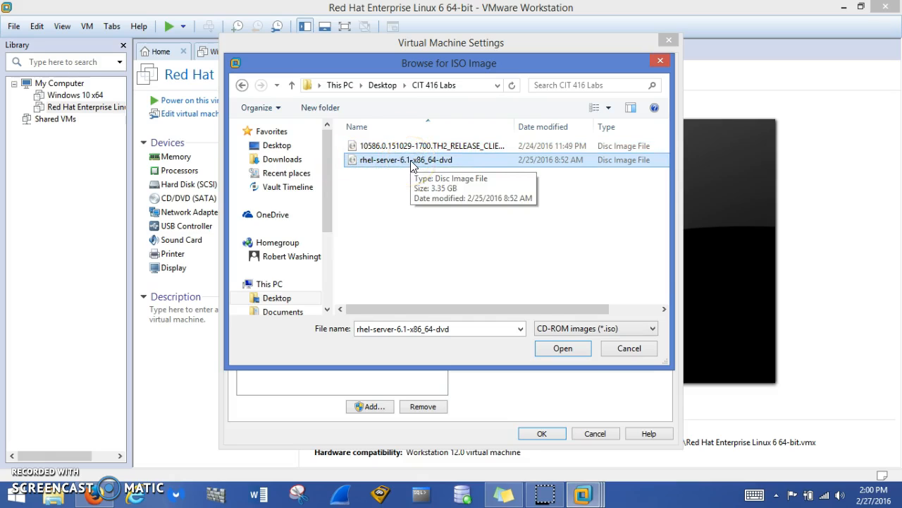
{"action": "left_click", "coordinate": [563, 348]}
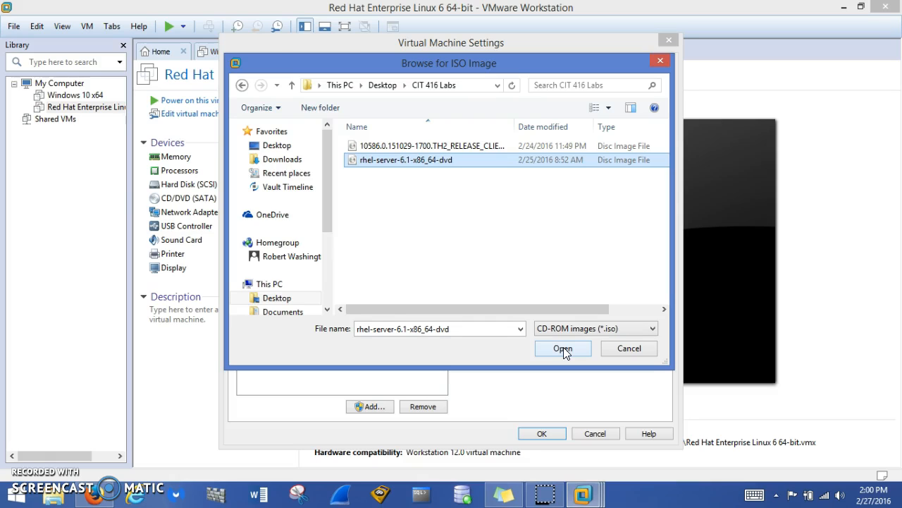
{"action": "left_click", "coordinate": [564, 348]}
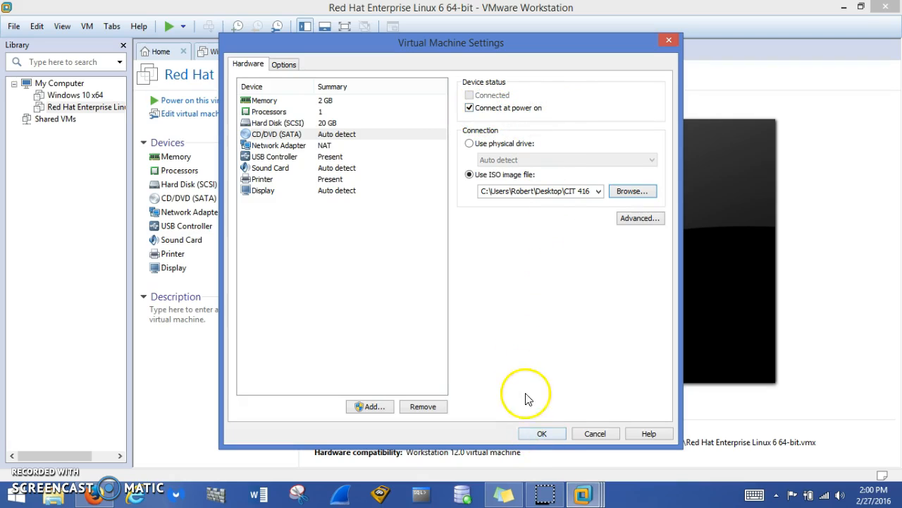
{"action": "left_click", "coordinate": [544, 432]}
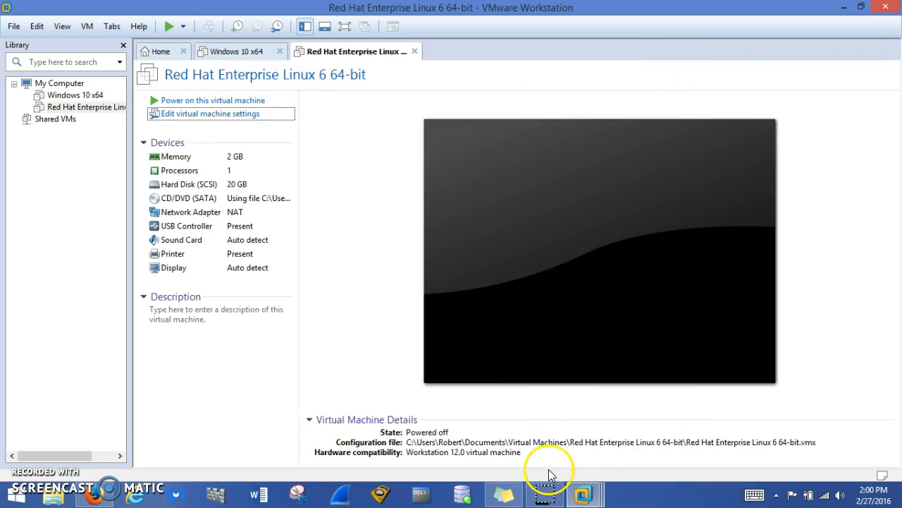
Power on the RHEL VM in full screen and boot 'Install or upgrade an existing system'
{"action": "left_click", "coordinate": [223, 103]}
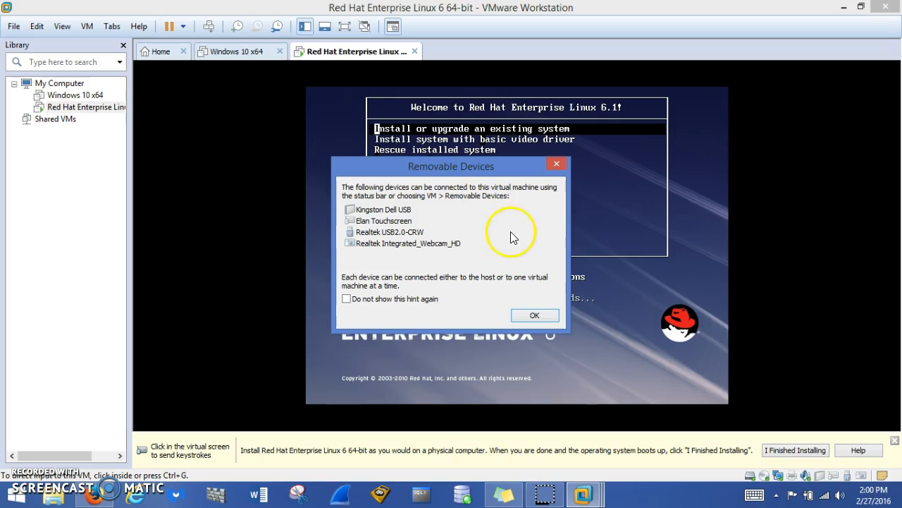
{"action": "left_click", "coordinate": [535, 316]}
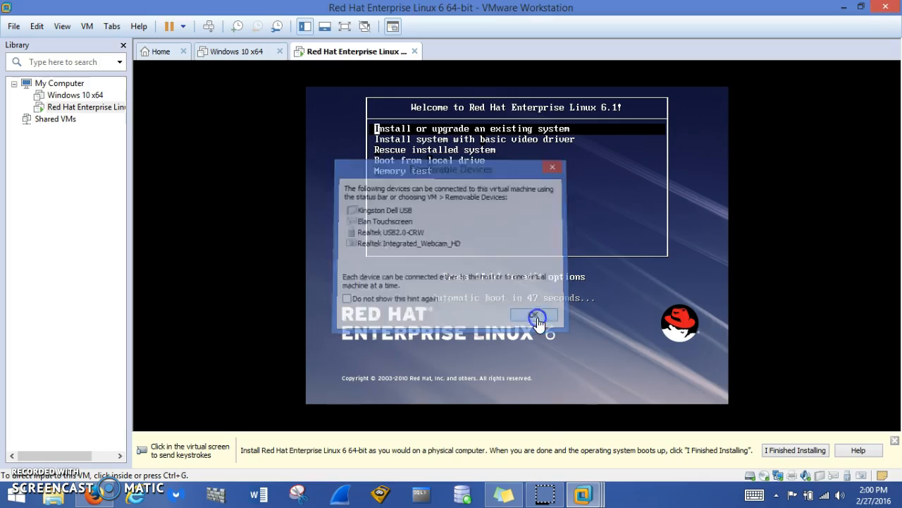
{"action": "left_click", "coordinate": [344, 26]}
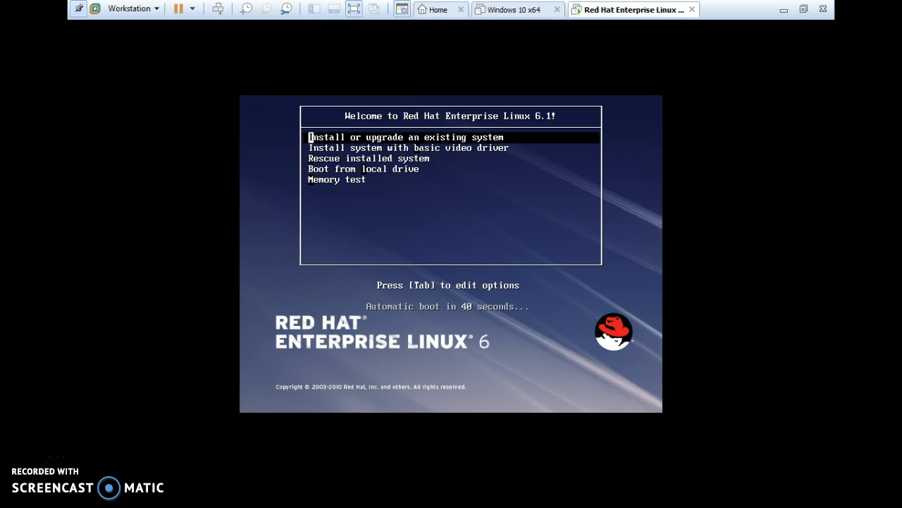
{"action": "key", "text": "Down"}
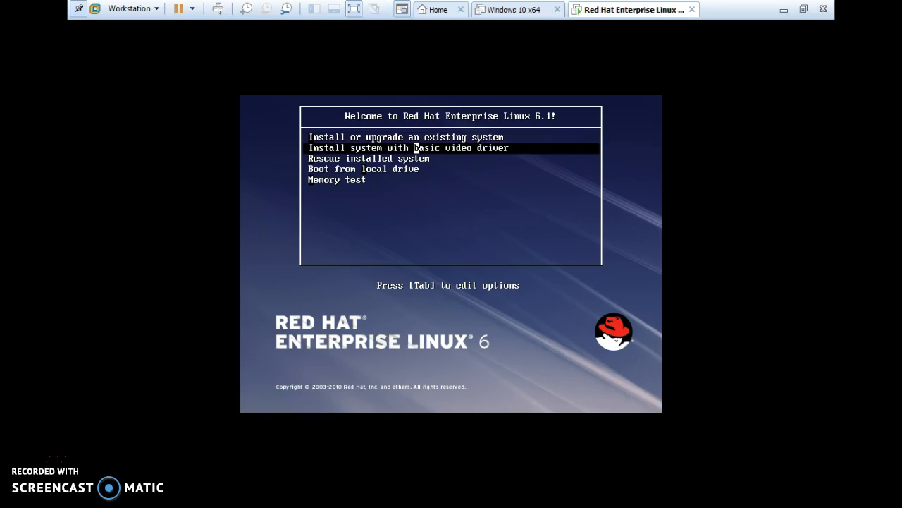
{"action": "key", "text": "Up"}
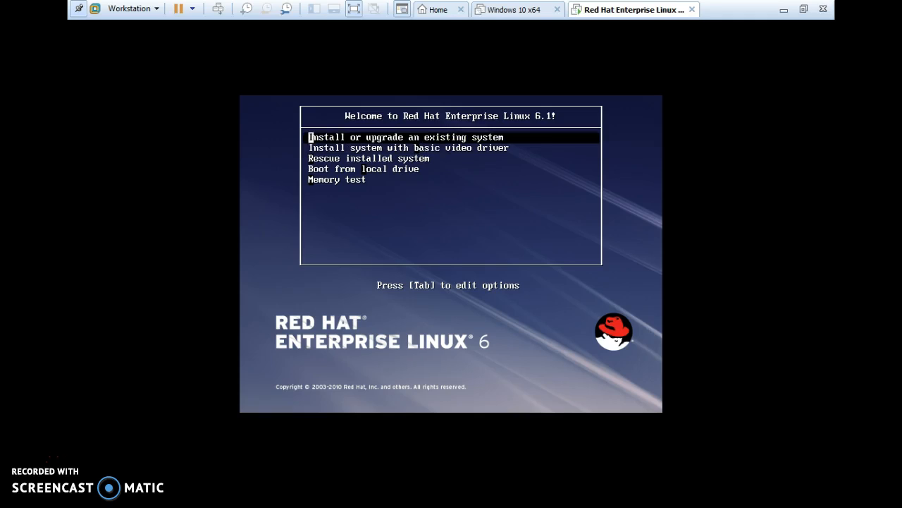
{"action": "key", "text": "Return"}
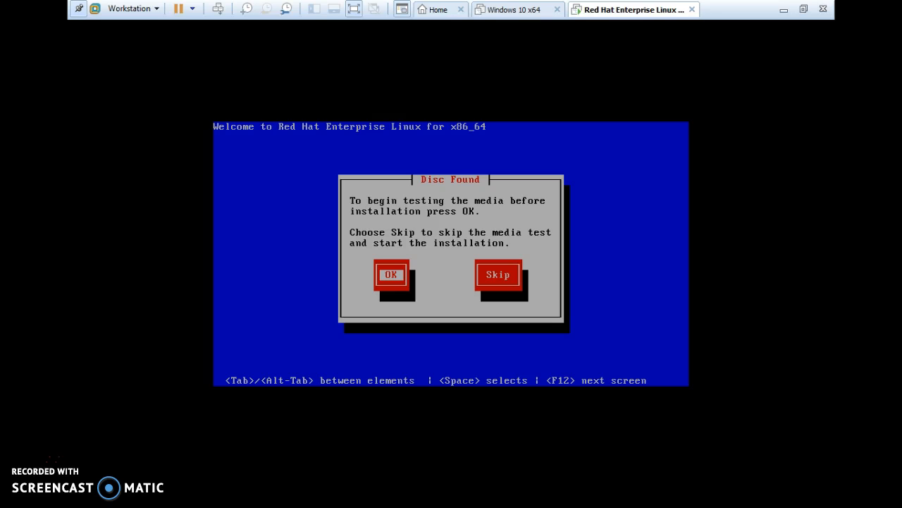
Skip the media test and keep English language with the U.S. English keyboard
{"action": "key", "text": "Tab"}
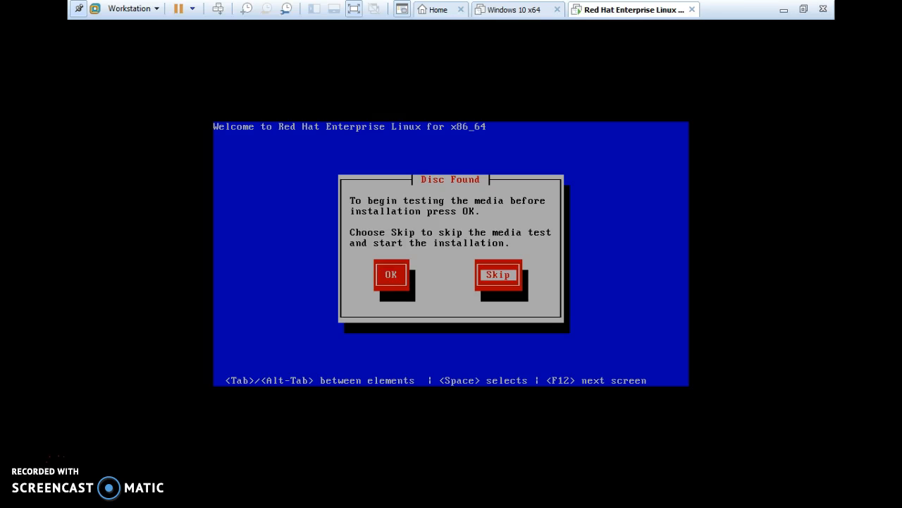
{"action": "key", "text": "Return"}
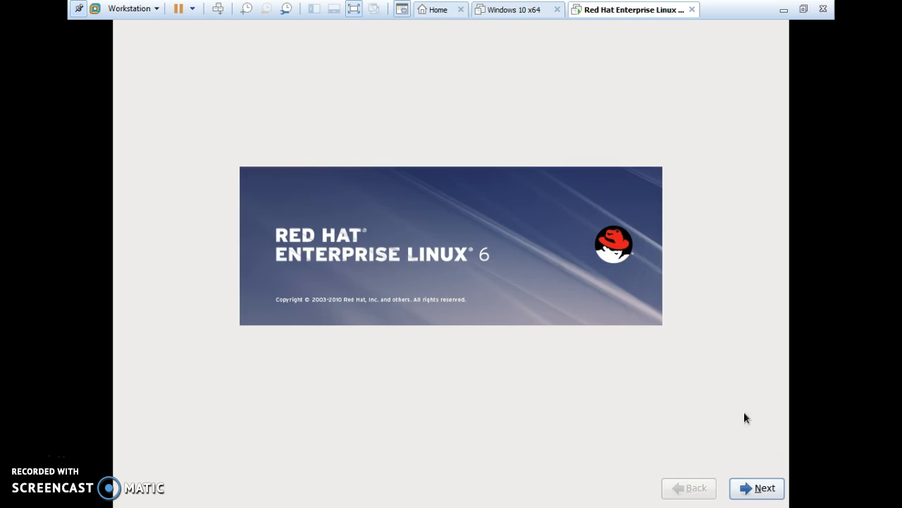
{"action": "left_click", "coordinate": [757, 489]}
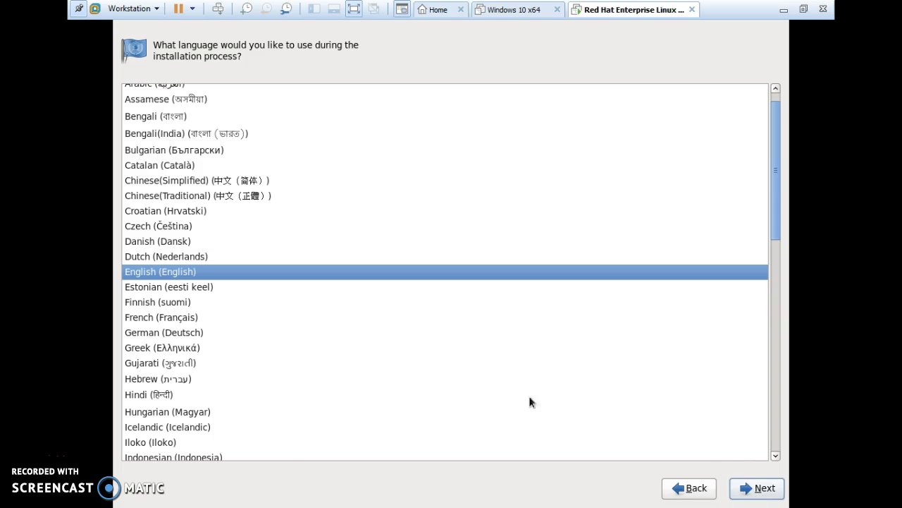
{"action": "left_click", "coordinate": [763, 489]}
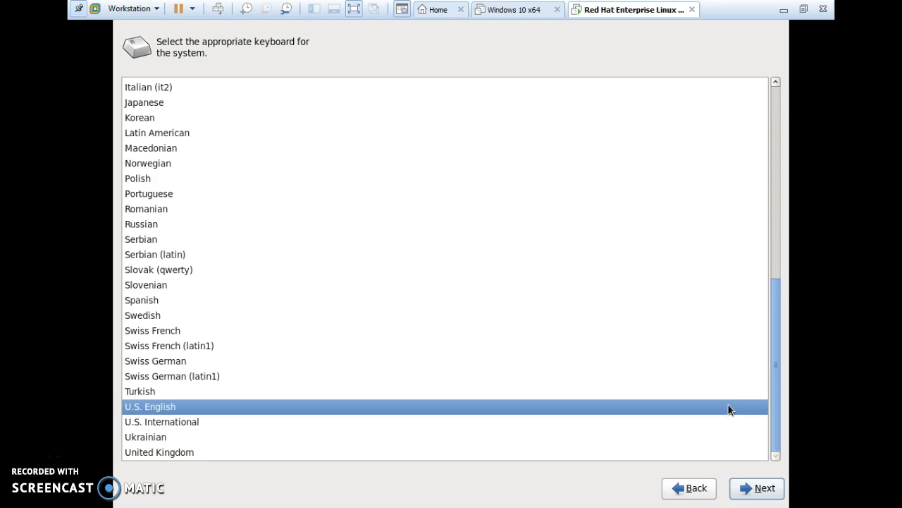
{"action": "left_click", "coordinate": [762, 491]}
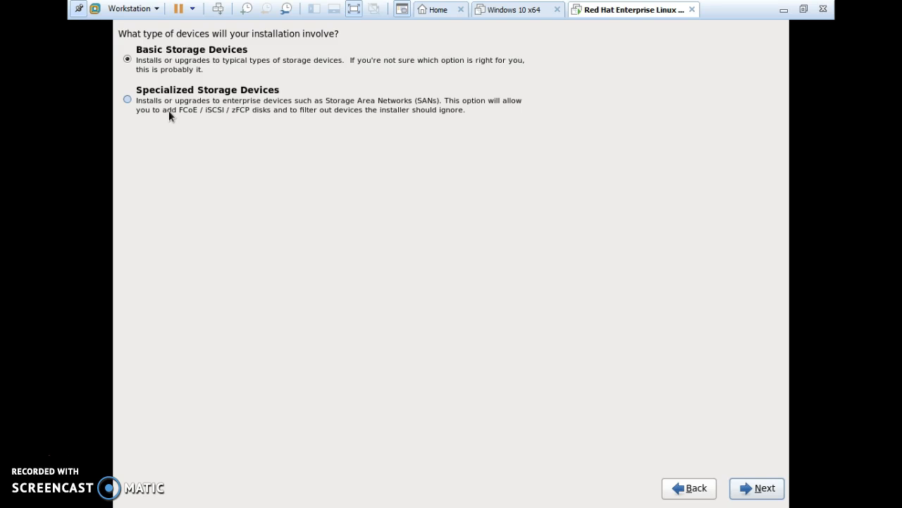
Accept Basic Storage Devices, allow discarding disk data, and set hostname to 'washington'
{"action": "left_click", "coordinate": [757, 487]}
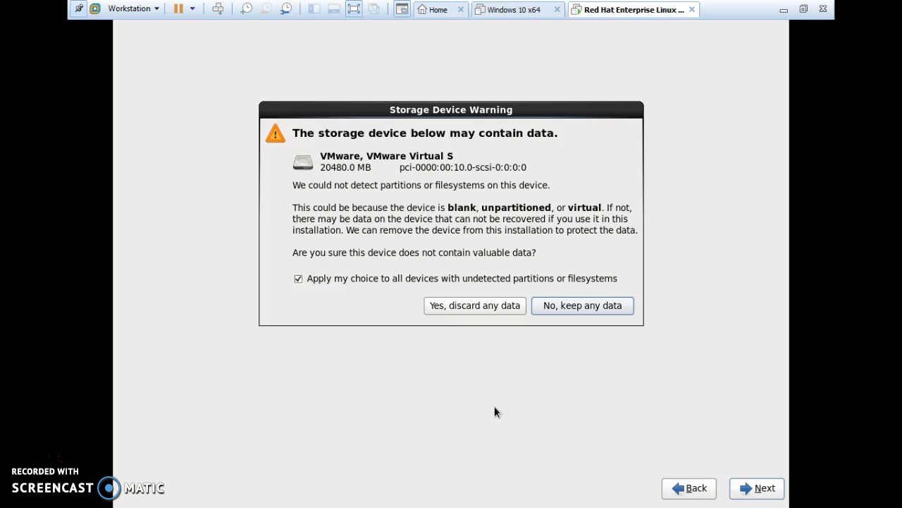
{"action": "left_click", "coordinate": [467, 303]}
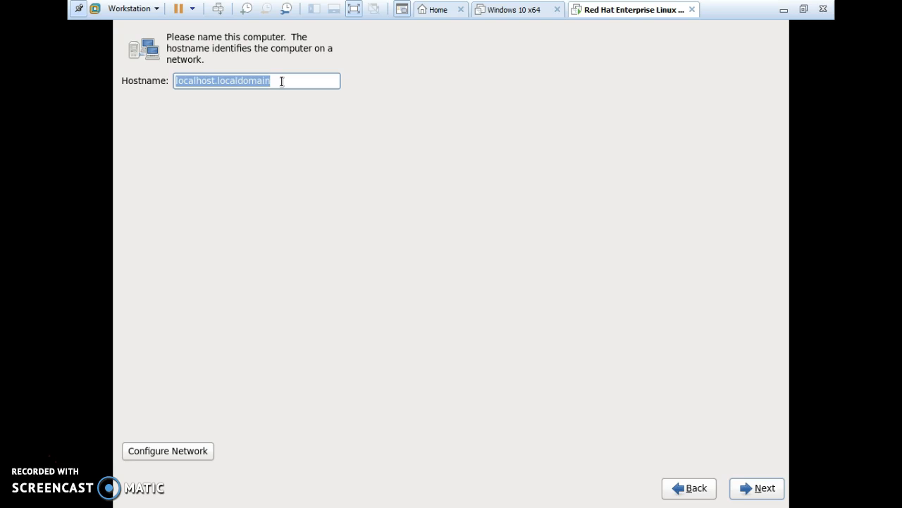
{"action": "type", "text": "wash"}
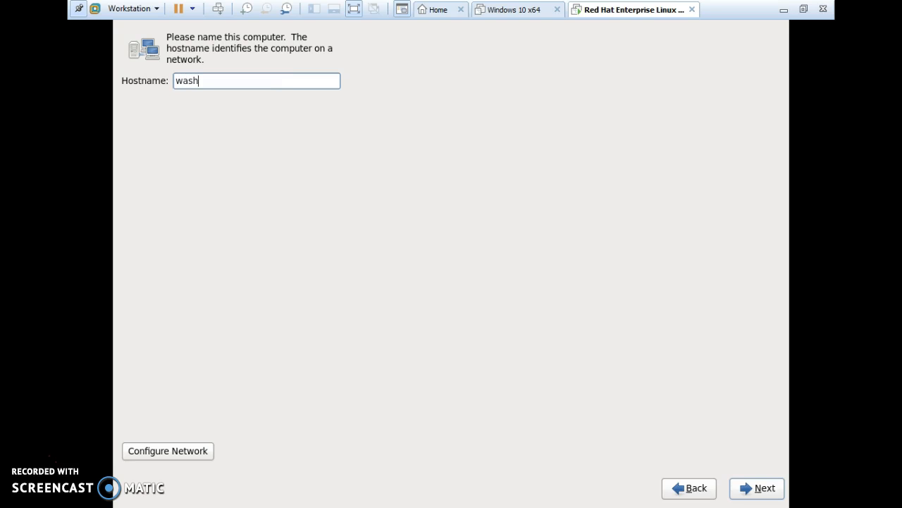
{"action": "type", "text": "ington"}
{"action": "left_click", "coordinate": [756, 492]}
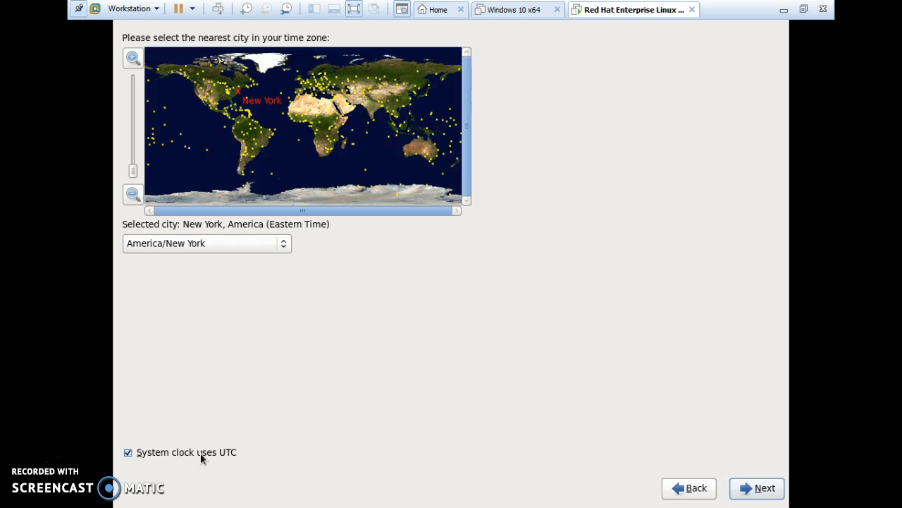
Keep the America/New York time zone with the system clock on UTC
{"action": "mouse_move", "coordinate": [220, 462]}
{"action": "left_click", "coordinate": [763, 489]}
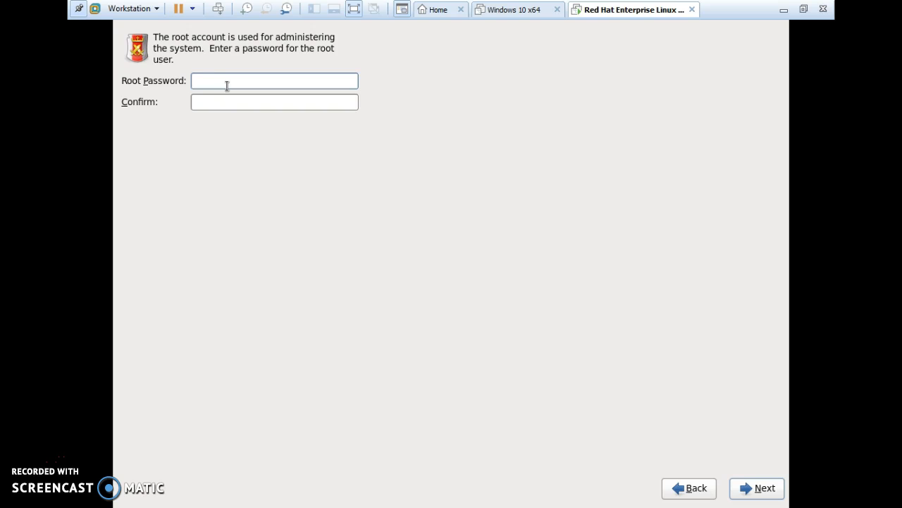
Enter the root password, confirm it in the second field, and continue
{"action": "key", "text": "Tab"}
{"action": "left_click", "coordinate": [748, 489]}
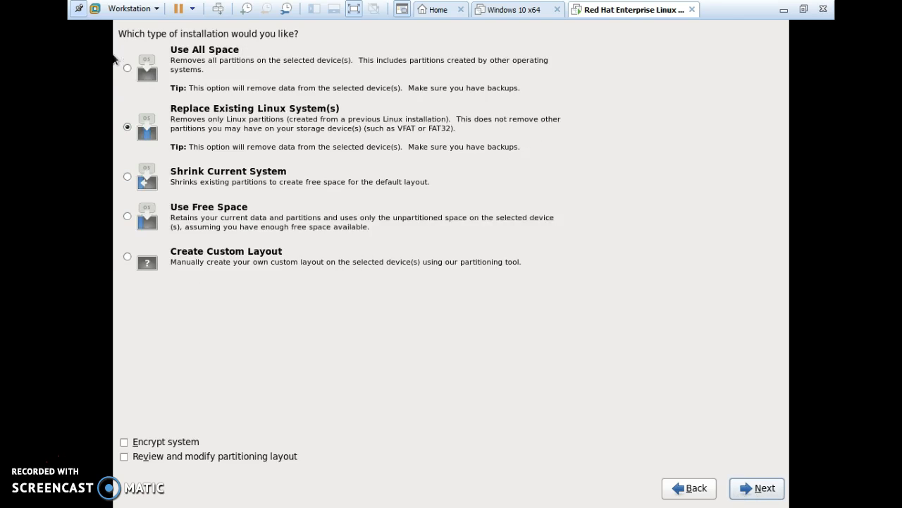
Choose Use All Space as the installation type and write the partitioning to disk
{"action": "left_click", "coordinate": [126, 68]}
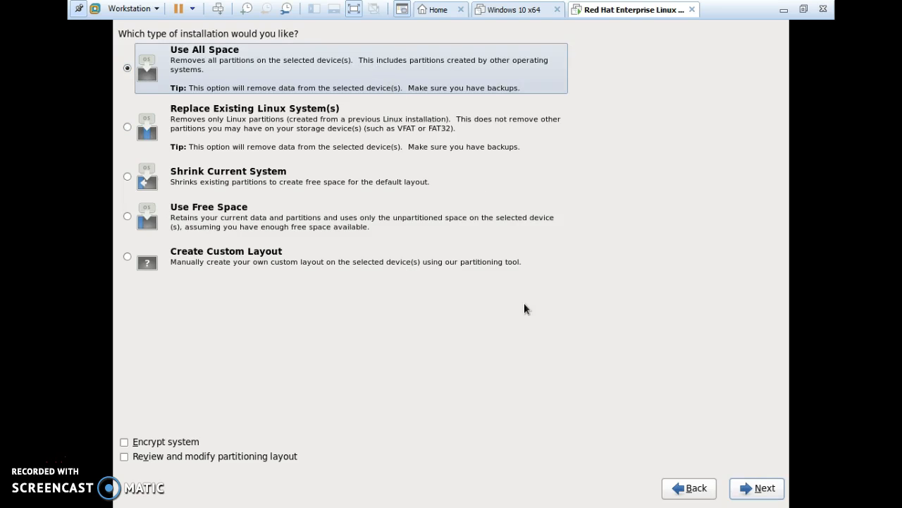
{"action": "left_click", "coordinate": [758, 488]}
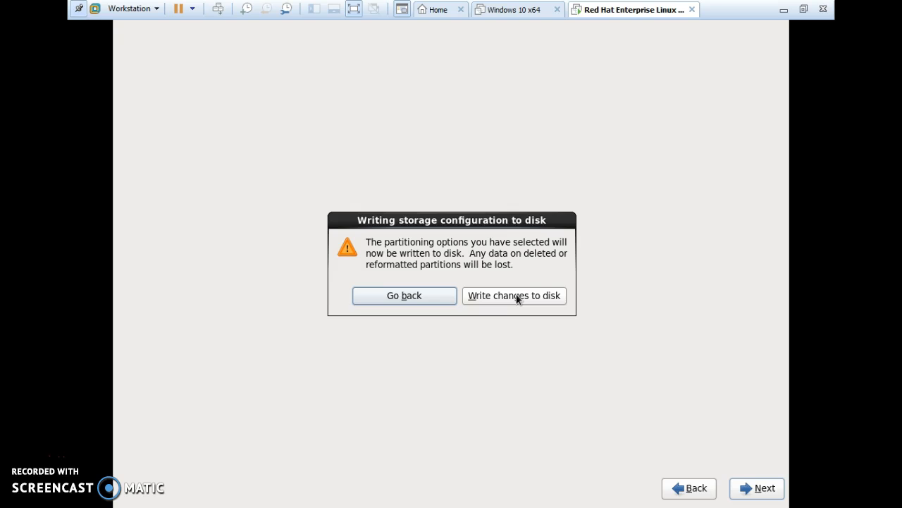
{"action": "left_click", "coordinate": [516, 296]}
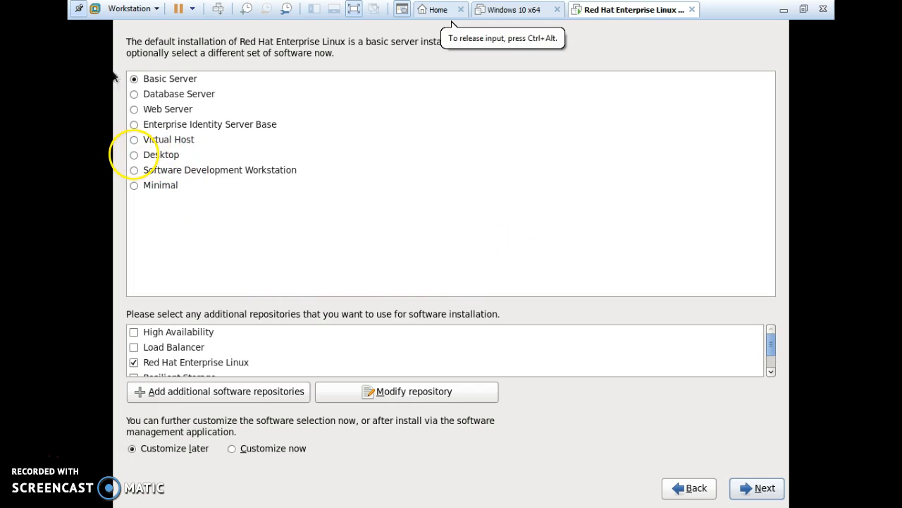
Choose the Desktop software set and start the RHEL installation
{"action": "left_click", "coordinate": [135, 155]}
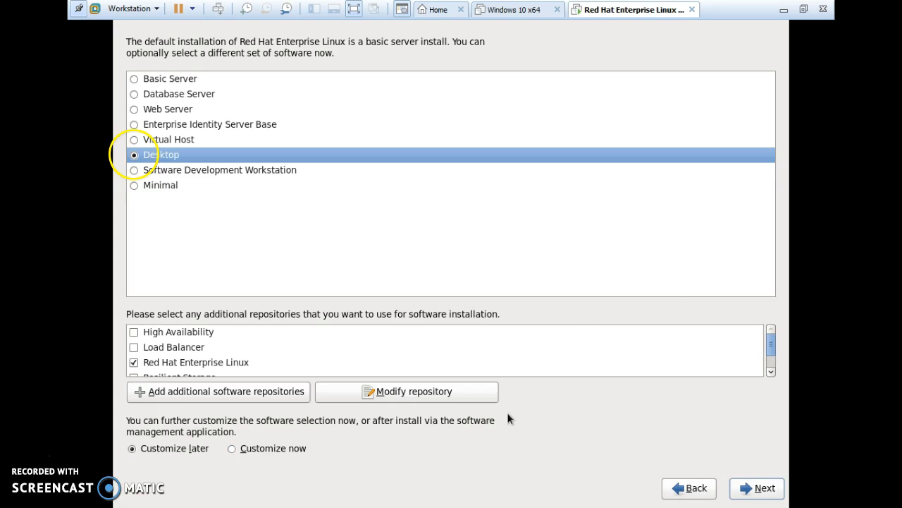
{"action": "left_click", "coordinate": [761, 492]}
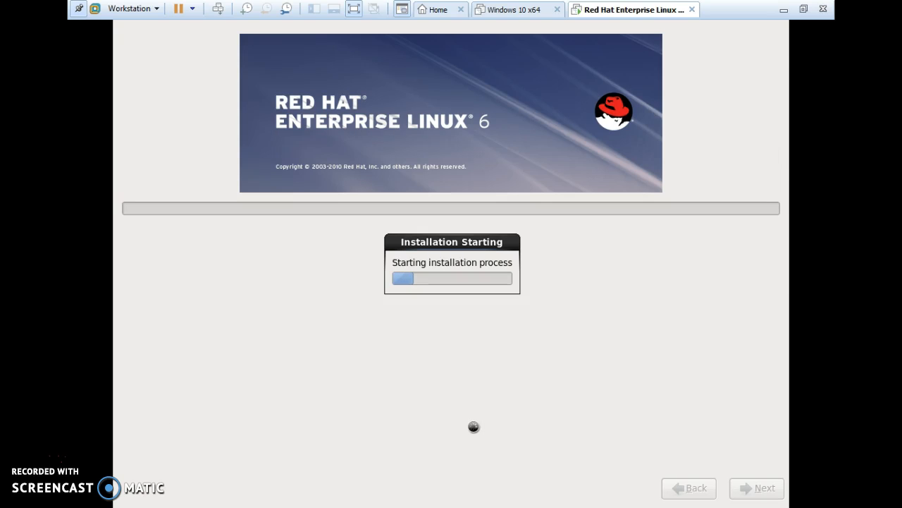
Wait for the RHEL installation to complete, then reboot the VM into the new system
{"action": "key", "text": "ctrl+alt"}
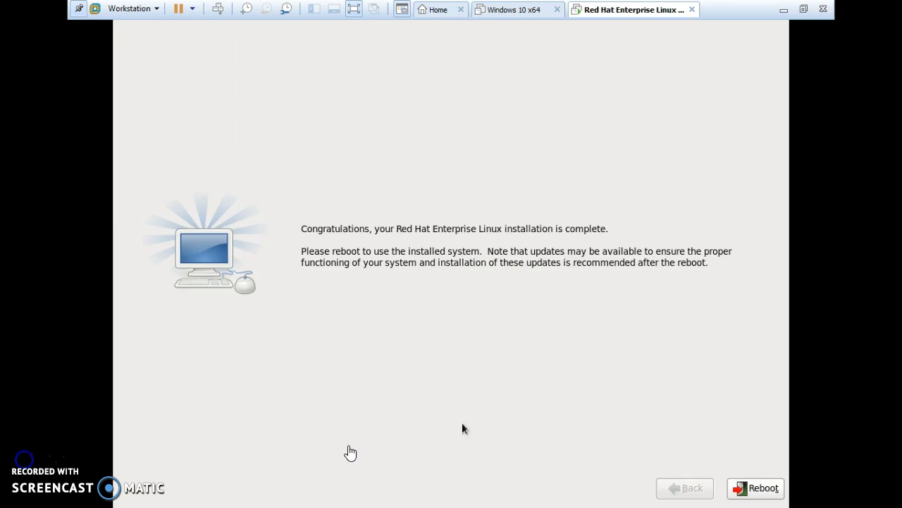
{"action": "left_click", "coordinate": [483, 413]}
{"action": "left_click", "coordinate": [753, 488]}
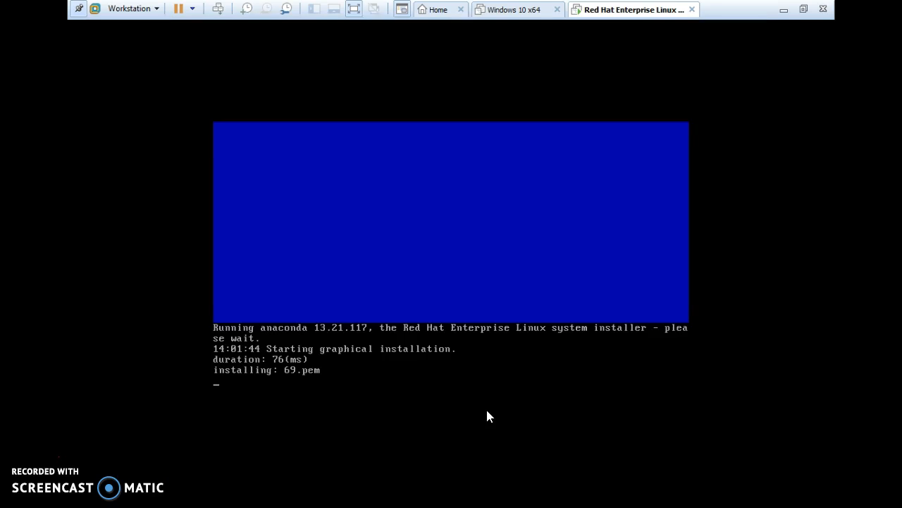
Let the new RHEL 6.1 system boot and recapture input at the Welcome screen
{"action": "left_click", "coordinate": [483, 385]}
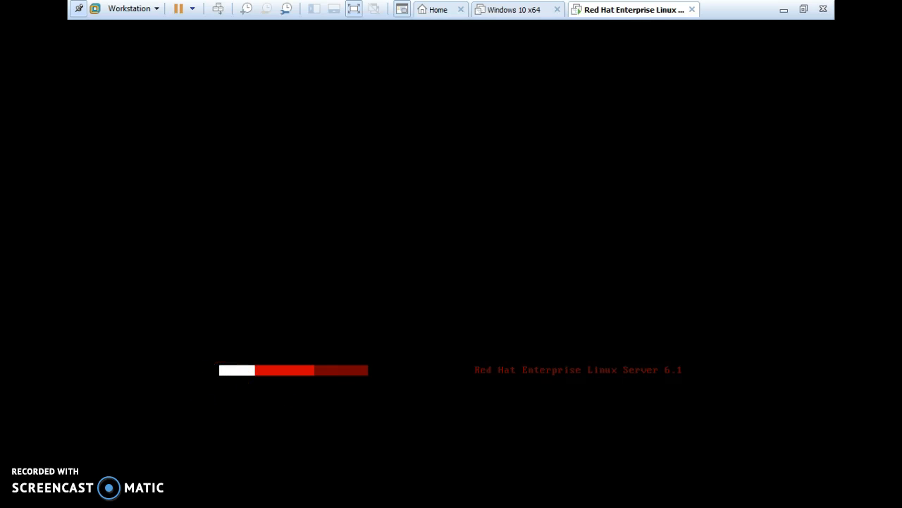
{"action": "key", "text": "ctrl+alt"}
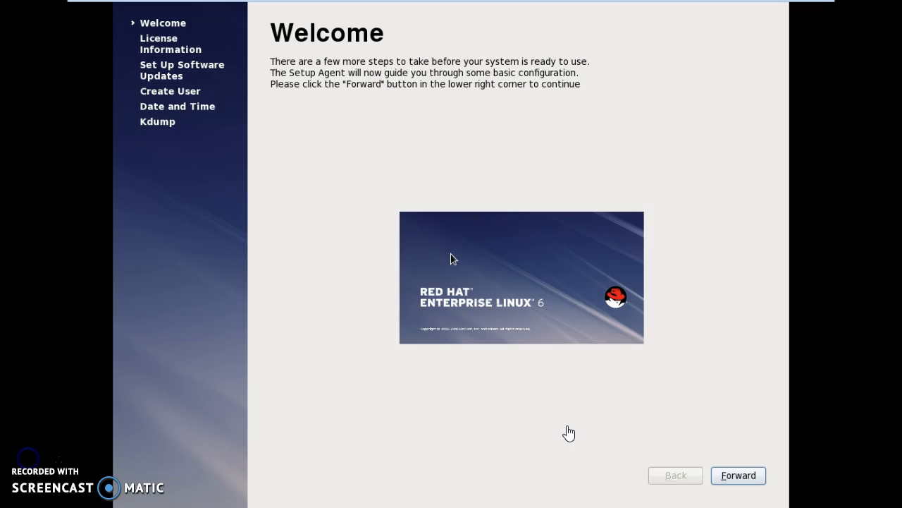
{"action": "left_click", "coordinate": [566, 433]}
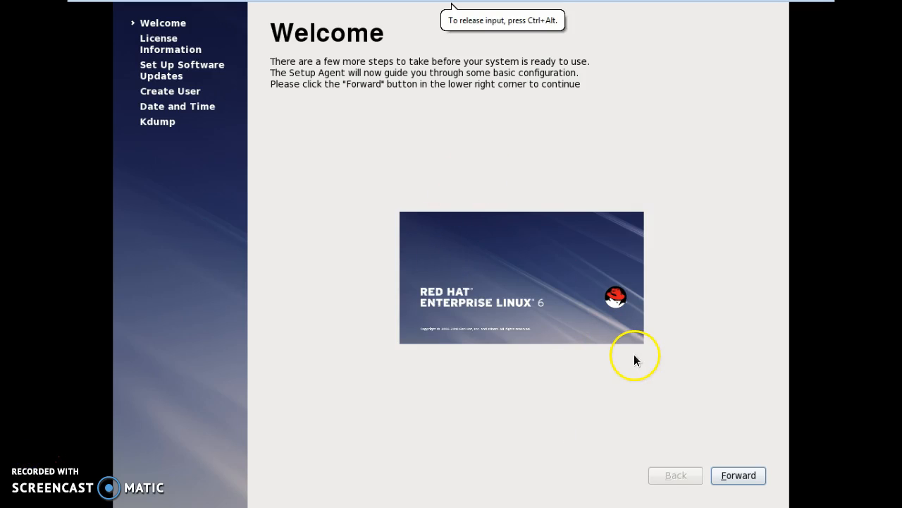
Go past Welcome, accept the license with 'Yes, I agree', and skip software update setup
{"action": "left_click", "coordinate": [739, 476]}
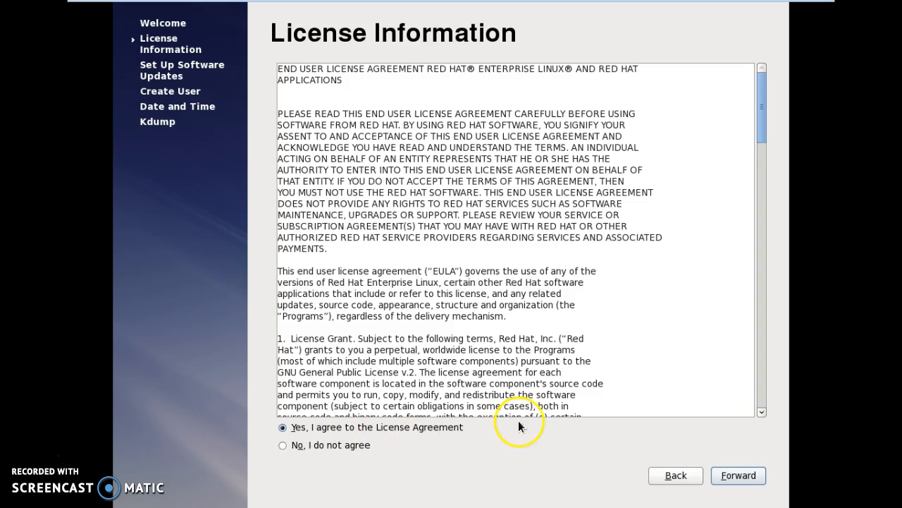
{"action": "left_click", "coordinate": [739, 476]}
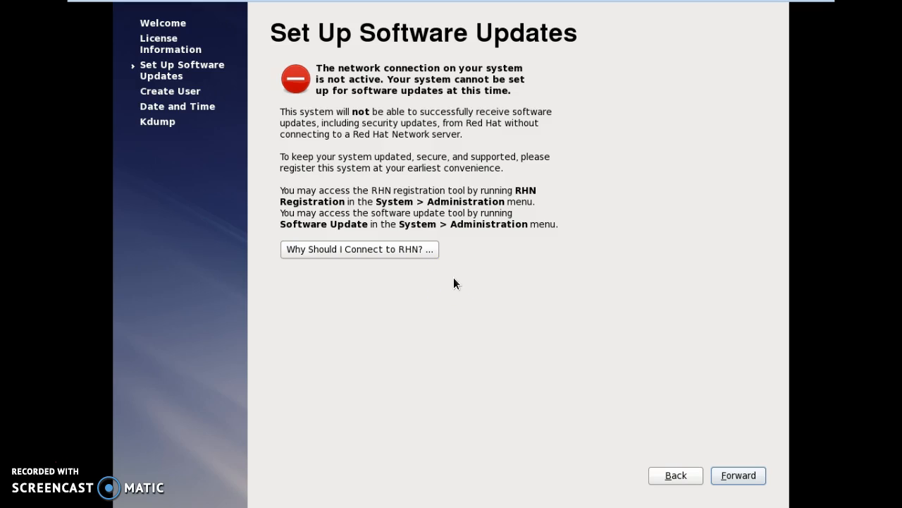
{"action": "left_click", "coordinate": [535, 310]}
{"action": "left_click", "coordinate": [744, 475]}
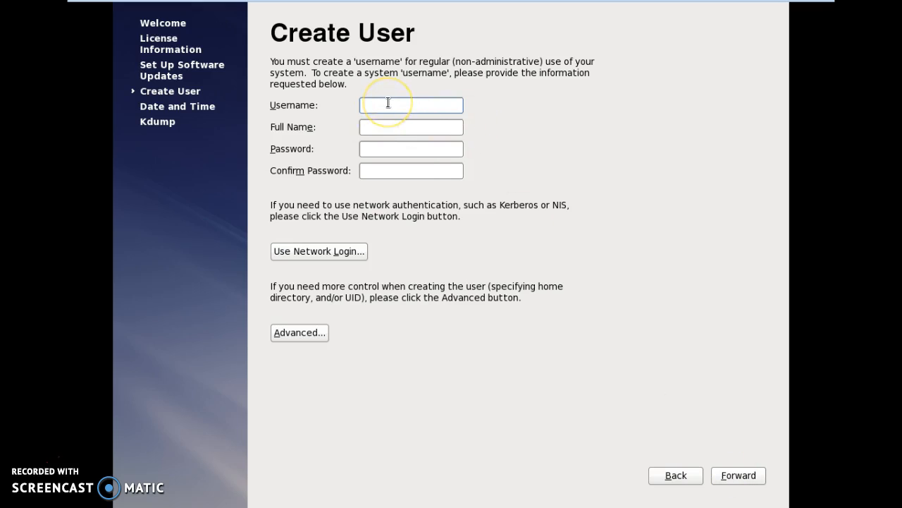
Enter the new user's username, full name, password and confirmation, then continue to Date and Time
{"action": "key", "text": "Tab"}
{"action": "key", "text": "BackSpace"}
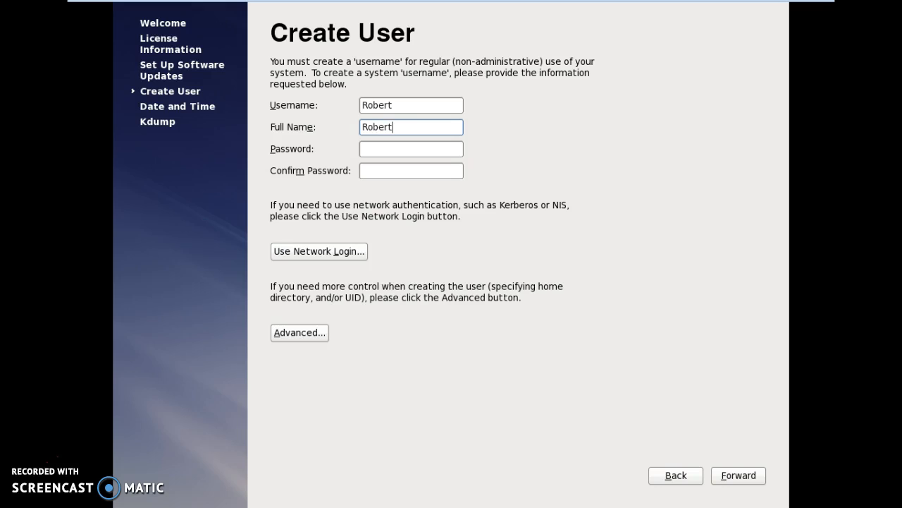
{"action": "key", "text": "Tab"}
{"action": "key", "text": "Tab"}
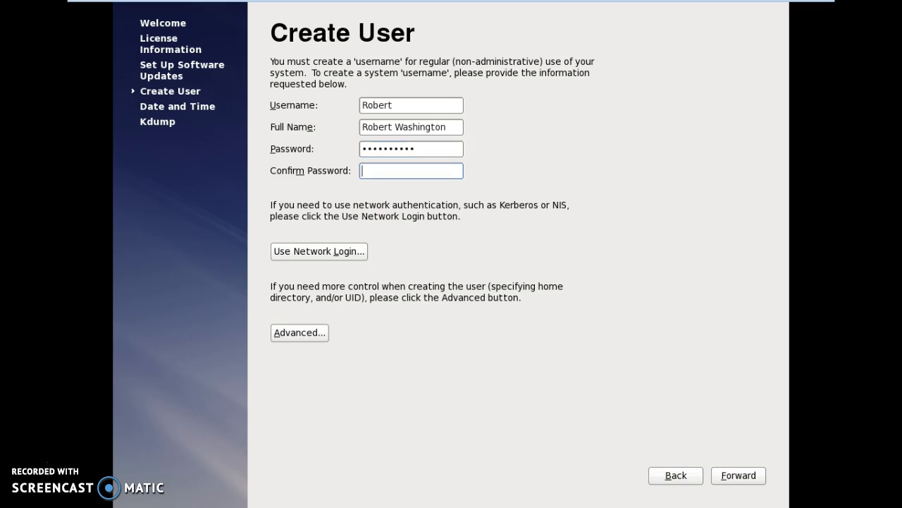
{"action": "left_click", "coordinate": [740, 479]}
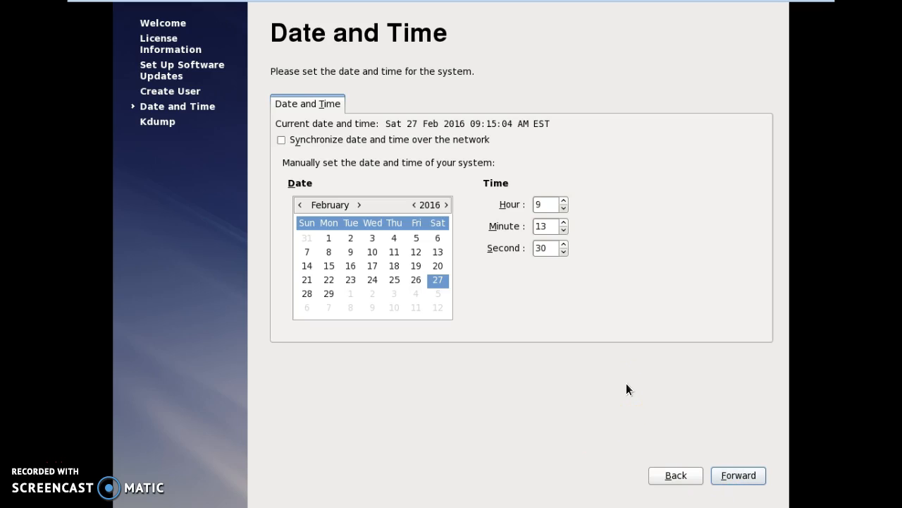
Set the guest clock to 14:15 and continue to the Kdump page
{"action": "left_click", "coordinate": [564, 210]}
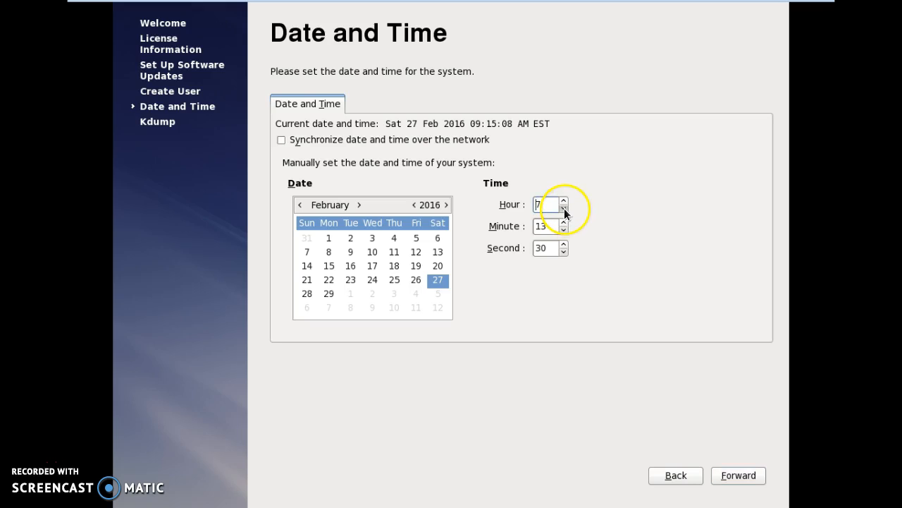
{"action": "double_click", "coordinate": [564, 201]}
{"action": "left_click", "coordinate": [564, 201]}
{"action": "left_click", "coordinate": [564, 201]}
{"action": "left_click", "coordinate": [565, 222]}
{"action": "left_click", "coordinate": [659, 204]}
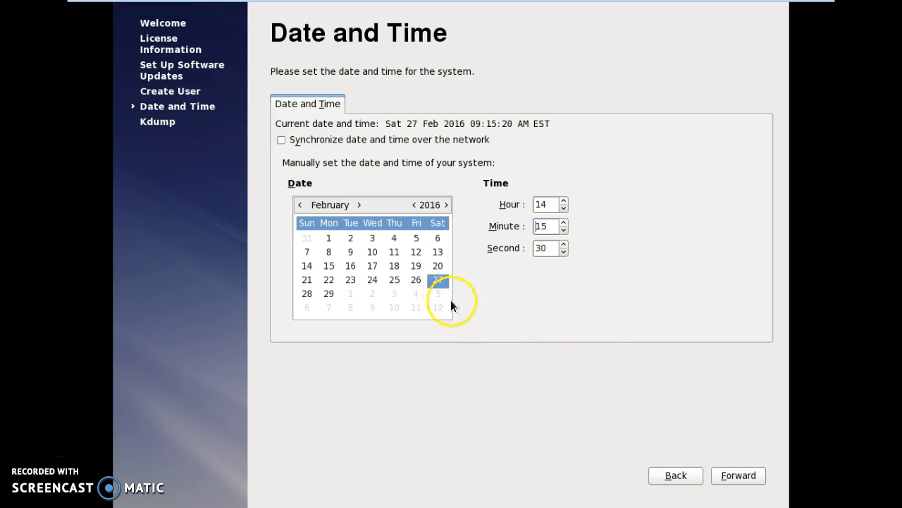
{"action": "left_click", "coordinate": [739, 476]}
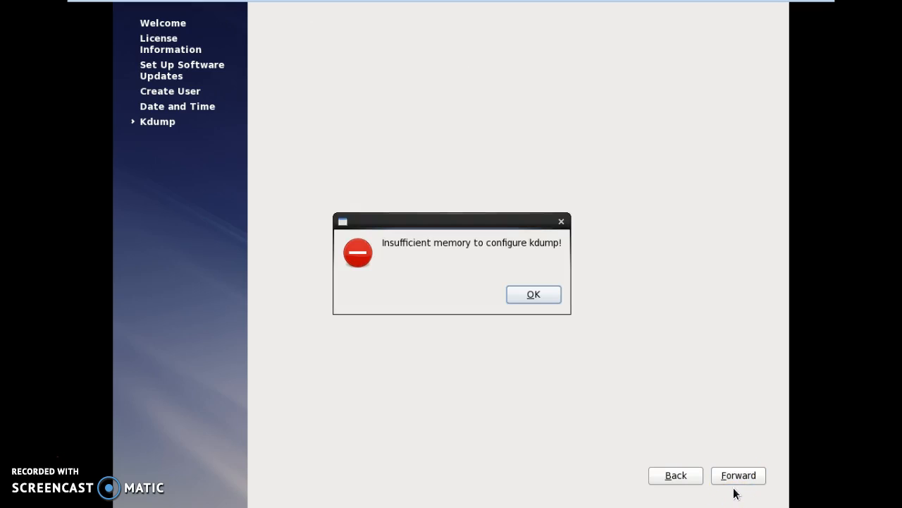
Dismiss the kdump insufficient-memory warning and finish the first-boot setup
{"action": "left_click", "coordinate": [628, 351]}
{"action": "key", "text": "ctrl+alt+Return"}
{"action": "key", "text": "ctrl+alt+Return"}
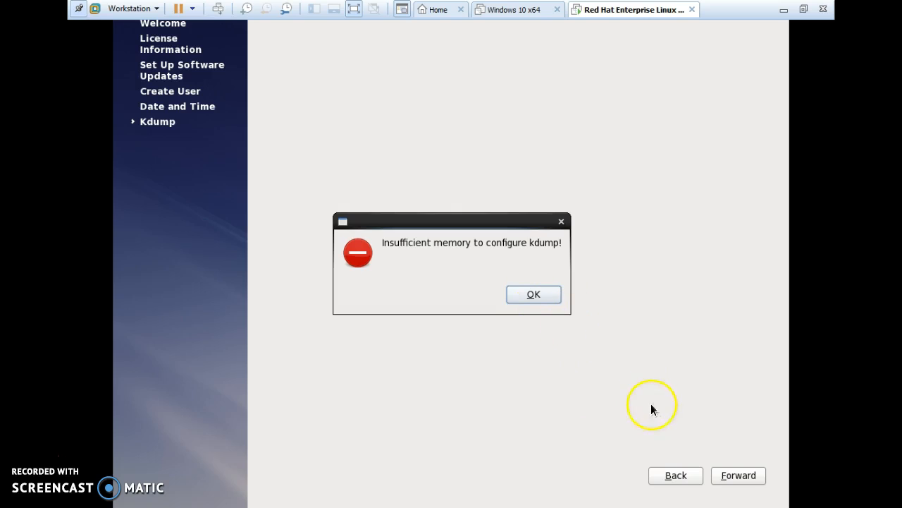
{"action": "left_click", "coordinate": [735, 477]}
{"action": "left_click", "coordinate": [533, 296]}
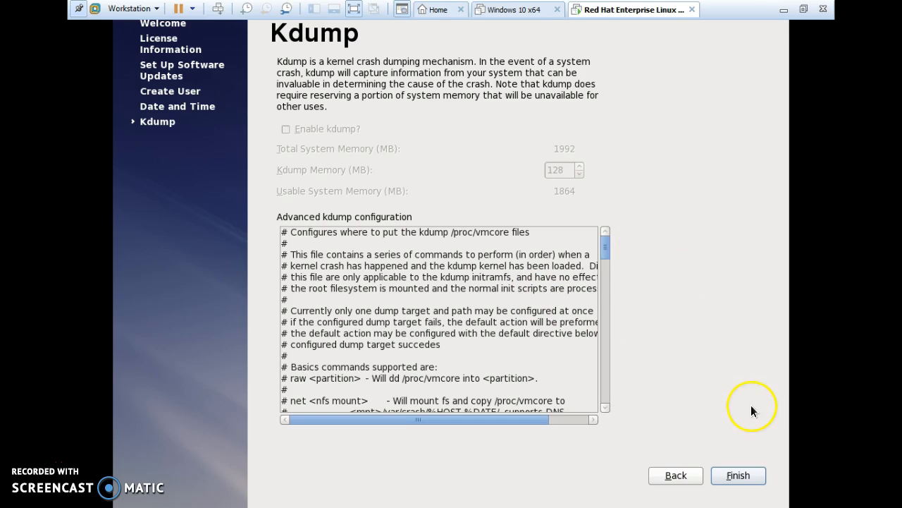
{"action": "left_click", "coordinate": [738, 476]}
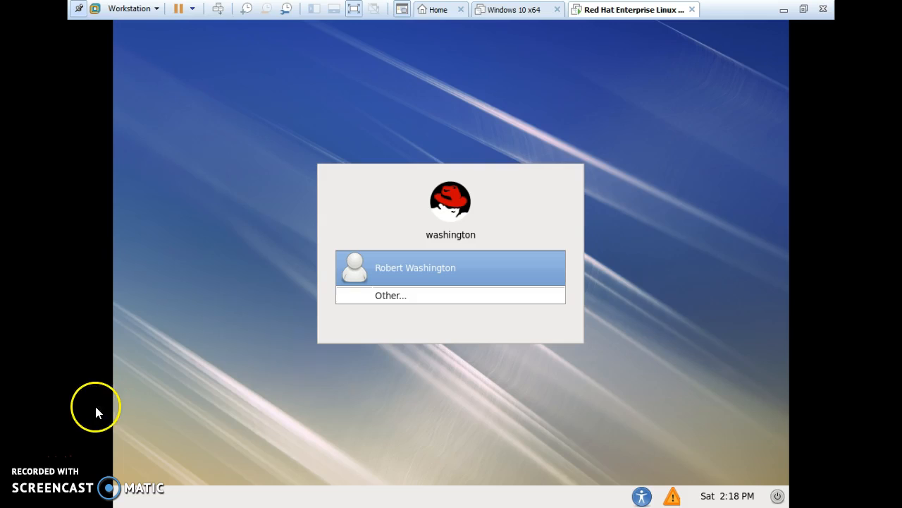
Log in to the guest through Other... as root with the root password
{"action": "left_click", "coordinate": [377, 372]}
{"action": "left_click", "coordinate": [399, 300]}
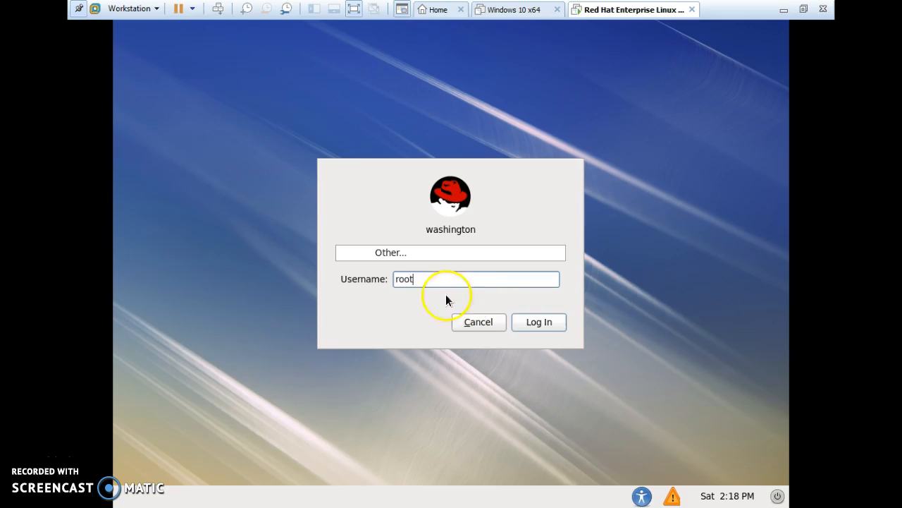
{"action": "left_click", "coordinate": [531, 320]}
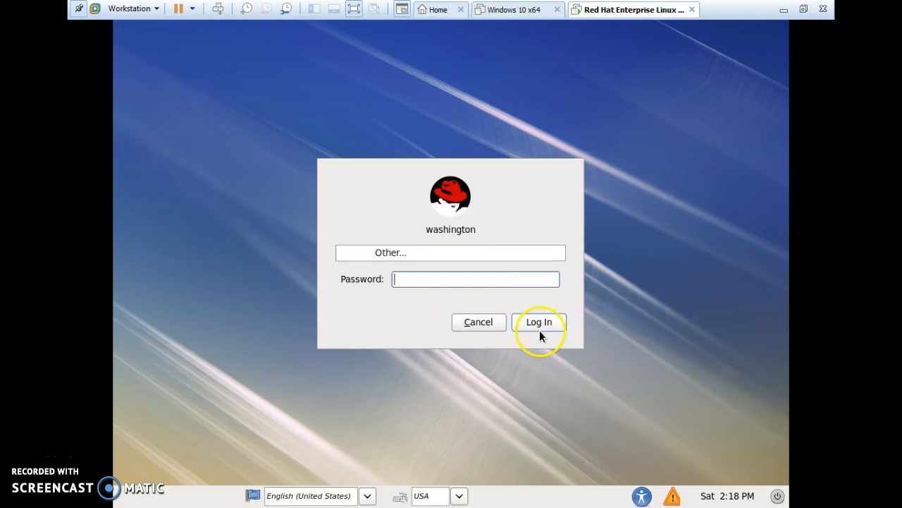
{"action": "type", "text": "••••••••••"}
{"action": "left_click", "coordinate": [537, 320]}
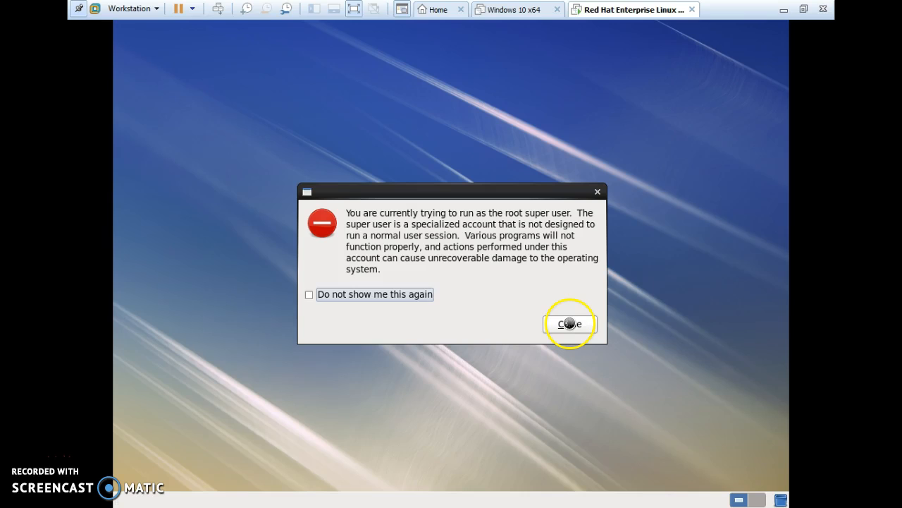
Close the super user warning to reveal root's desktop
{"action": "left_click", "coordinate": [570, 323]}
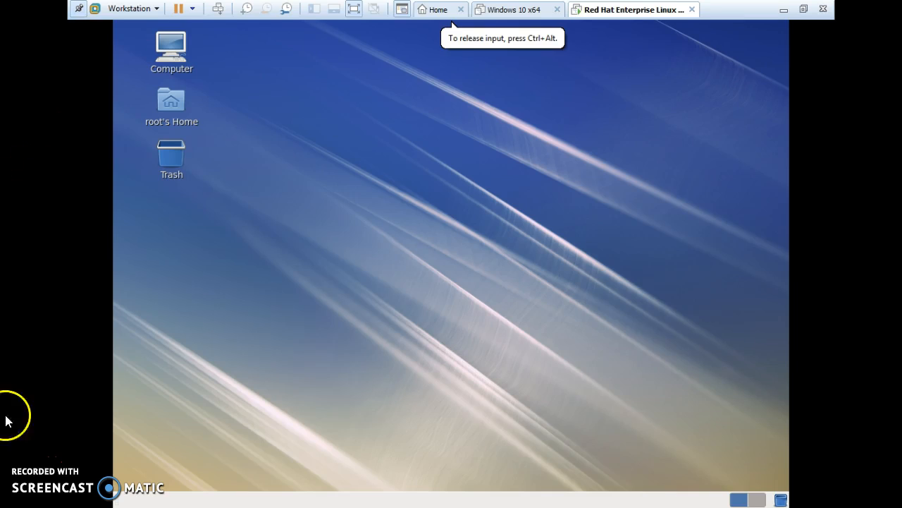
Exit full screen and mount the VMware Tools disc in the guest via VM > Install VMware Tools
{"action": "left_click", "coordinate": [353, 11]}
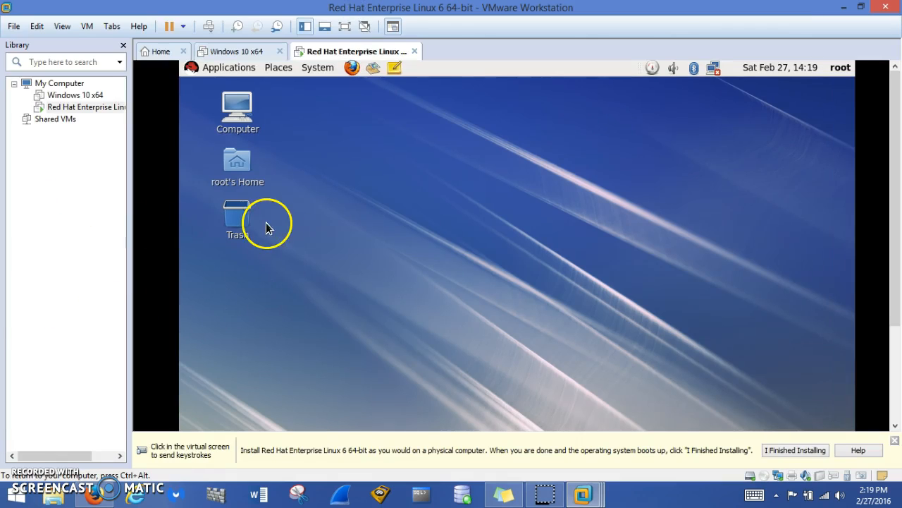
{"action": "left_click", "coordinate": [88, 27]}
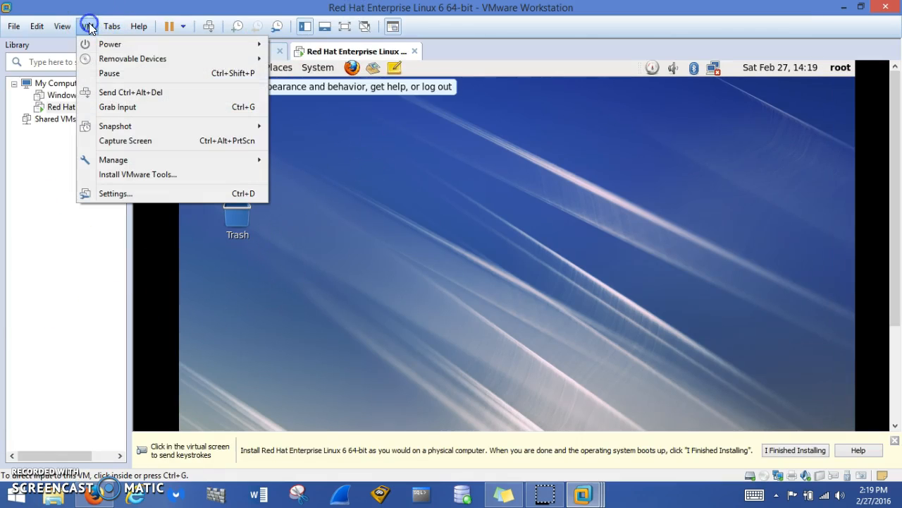
{"action": "left_click", "coordinate": [155, 173]}
{"action": "left_click", "coordinate": [449, 275]}
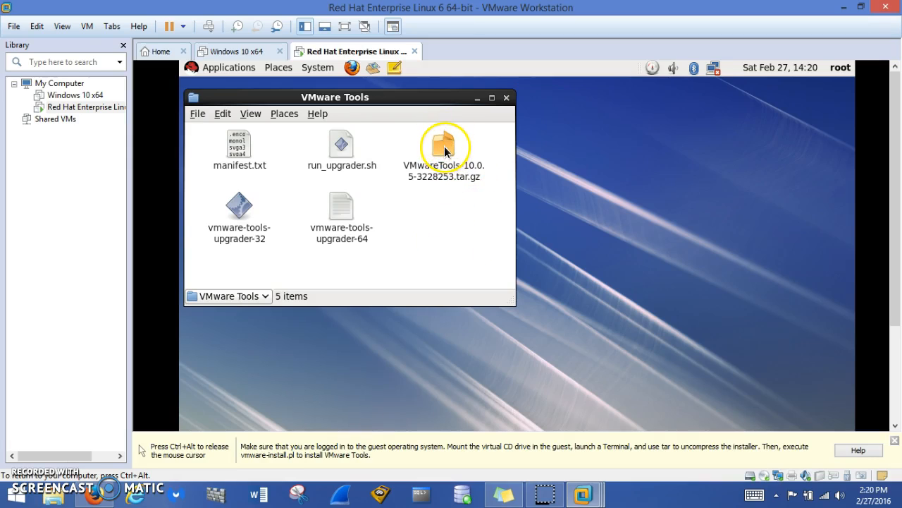
Copy VMwareTools-10.0.5-3228253.tar.gz to the guest desktop, open it in Archive Manager, and return to full screen
{"action": "left_click_drag", "start_coordinate": [444, 147], "coordinate": [375, 376]}
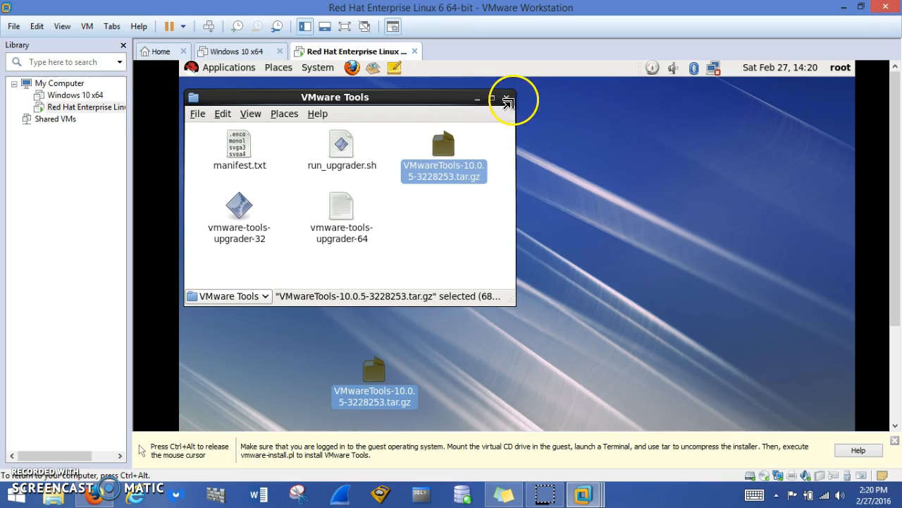
{"action": "left_click", "coordinate": [506, 100]}
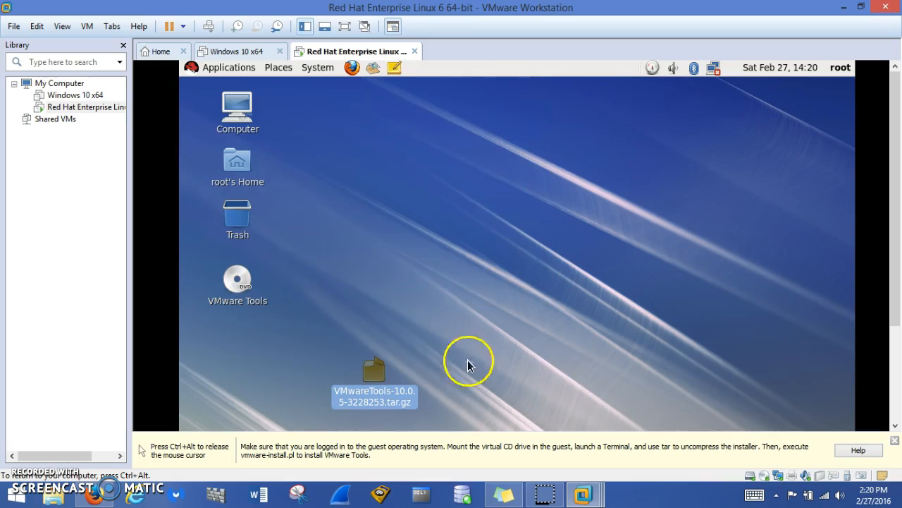
{"action": "double_click", "coordinate": [375, 370]}
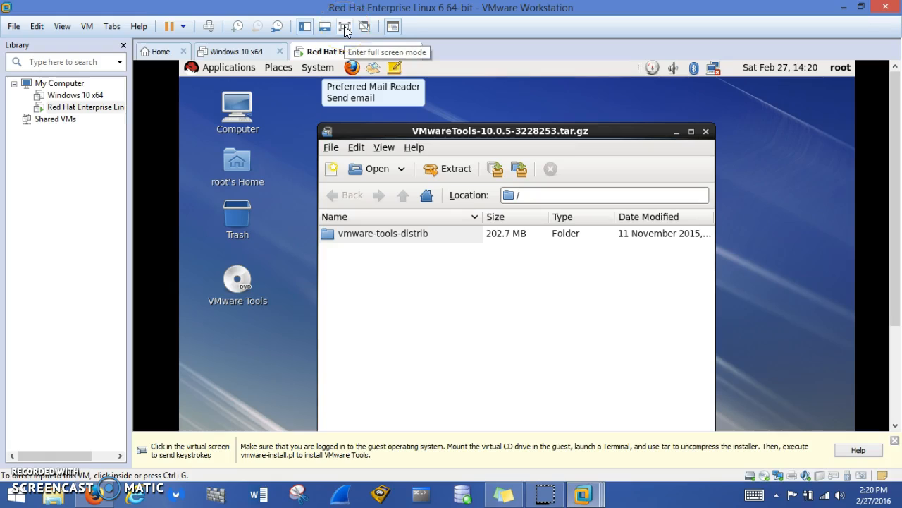
{"action": "left_click", "coordinate": [344, 26]}
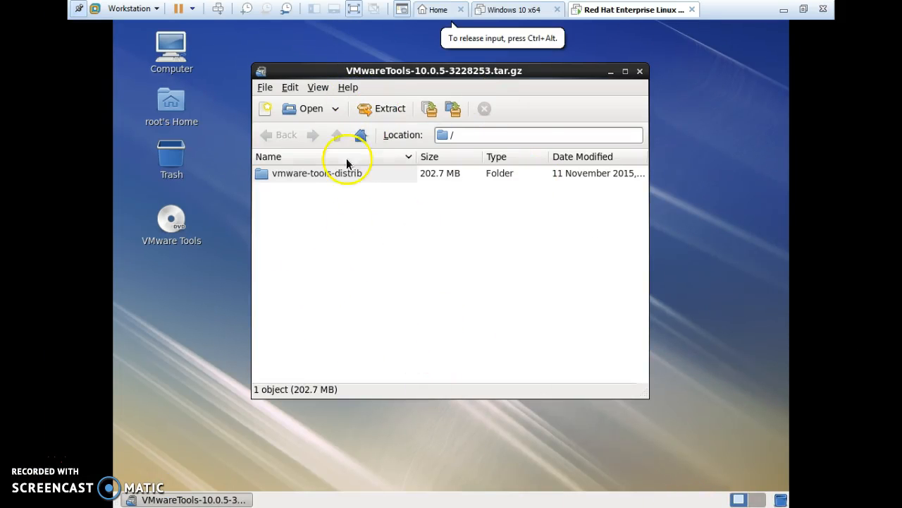
Extract the VMwareTools archive to the Desktop as vmware-tools-distrib, then quit Archive Manager
{"action": "left_click", "coordinate": [386, 110]}
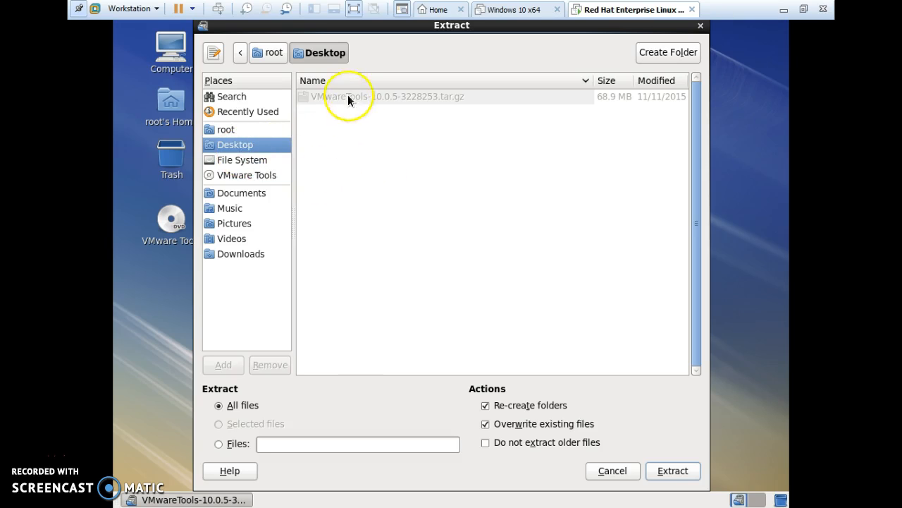
{"action": "left_click", "coordinate": [672, 470]}
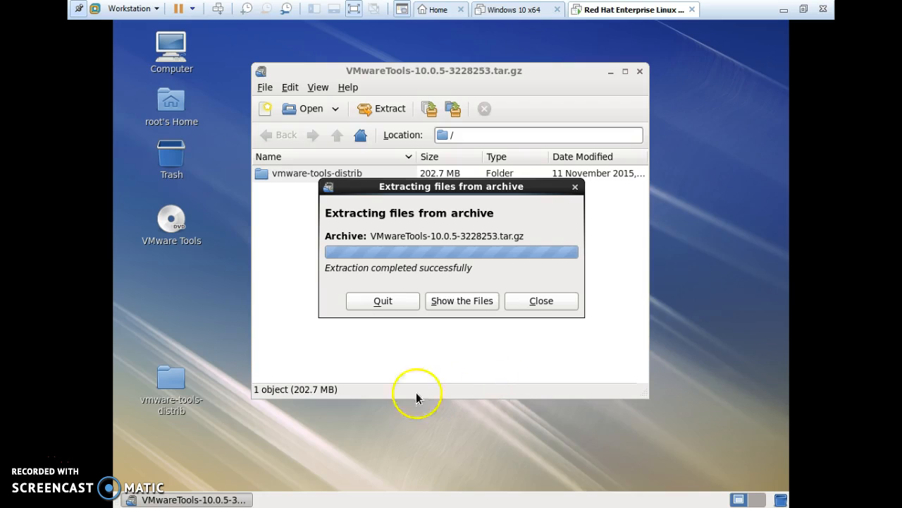
{"action": "left_click", "coordinate": [383, 301]}
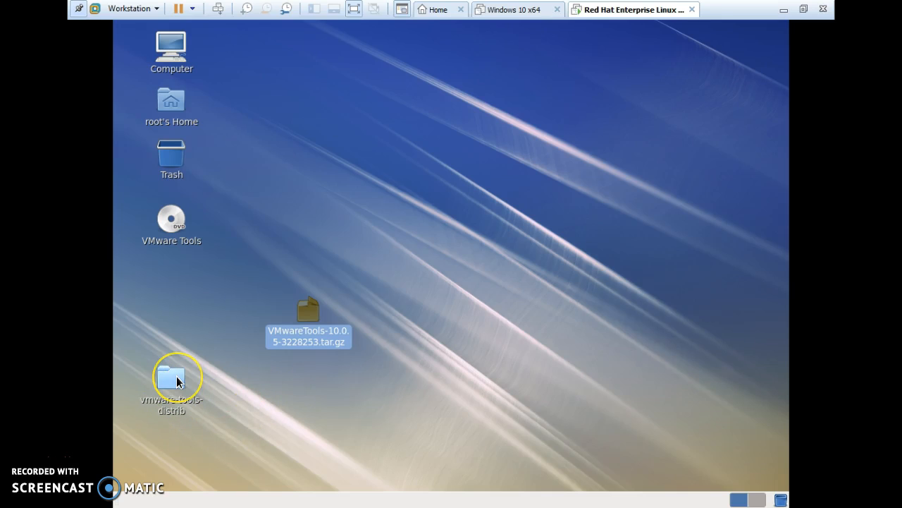
Open the vmware-tools-distrib folder and run vmware-install.pl in a terminal
{"action": "double_click", "coordinate": [178, 381]}
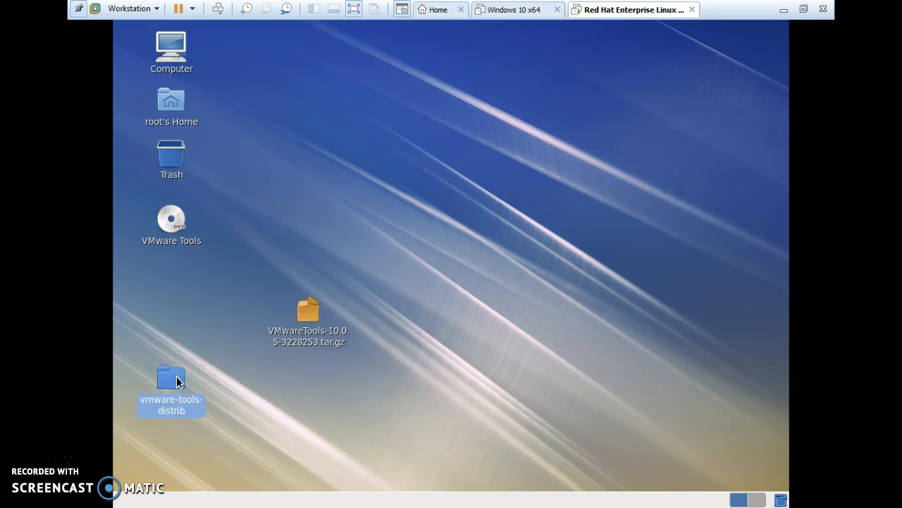
{"action": "scroll", "coordinate": [545, 298], "scroll_direction": "down", "scroll_amount": 2}
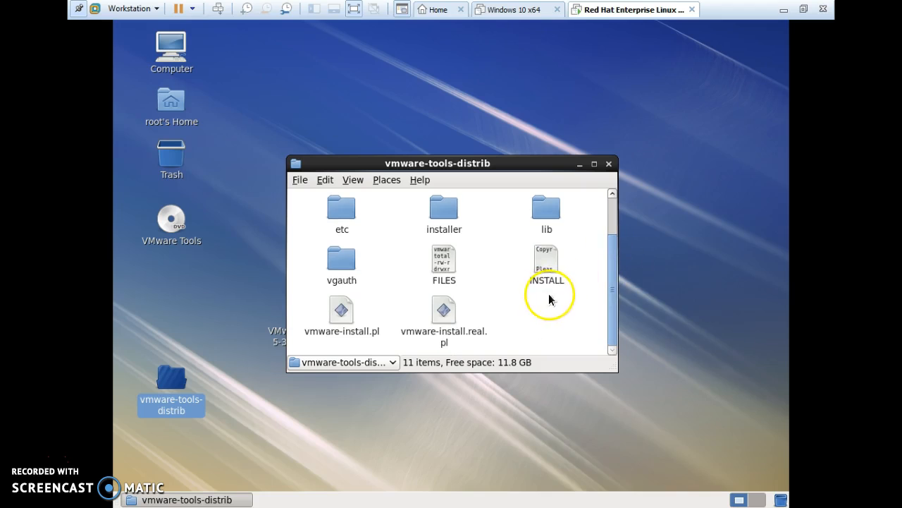
{"action": "double_click", "coordinate": [343, 314]}
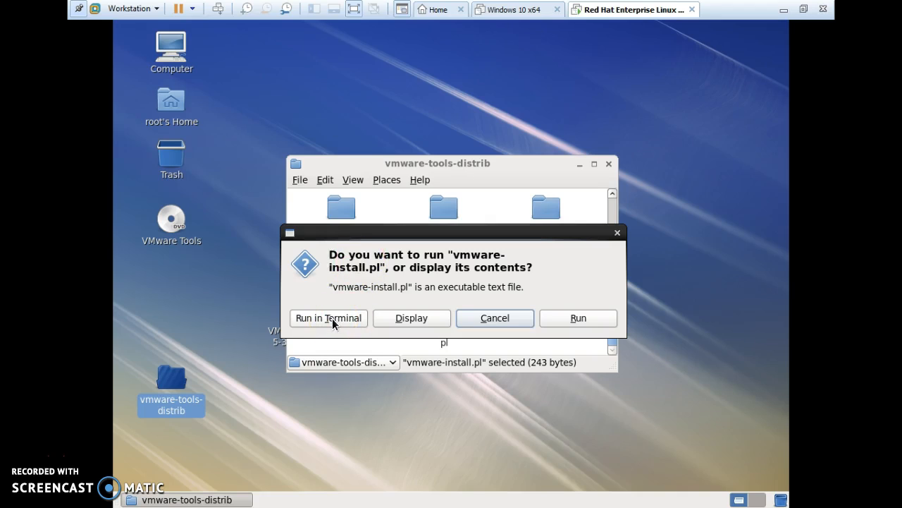
{"action": "left_click", "coordinate": [332, 318]}
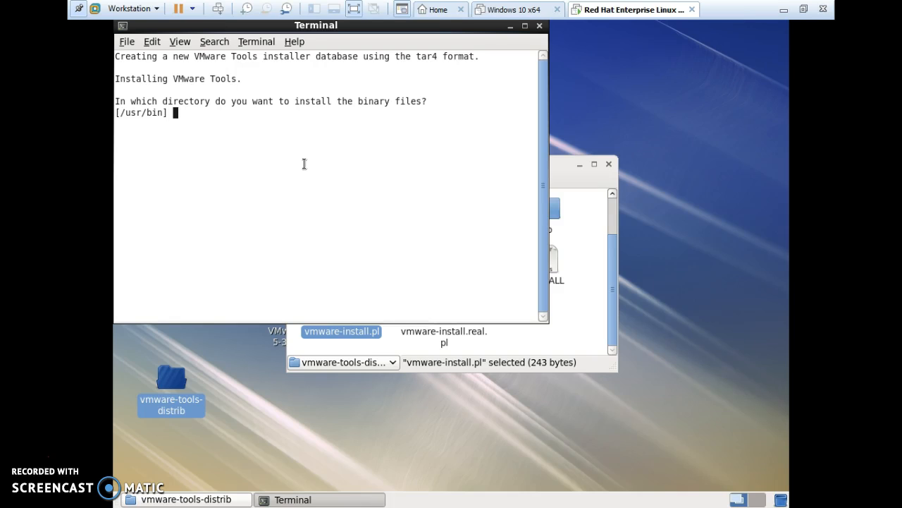
Accept the default install directories: /usr/bin, /etc/rc.d, daemon, library, common agent and documentation
{"action": "key", "text": "Return"}
{"action": "key", "text": "Return"}
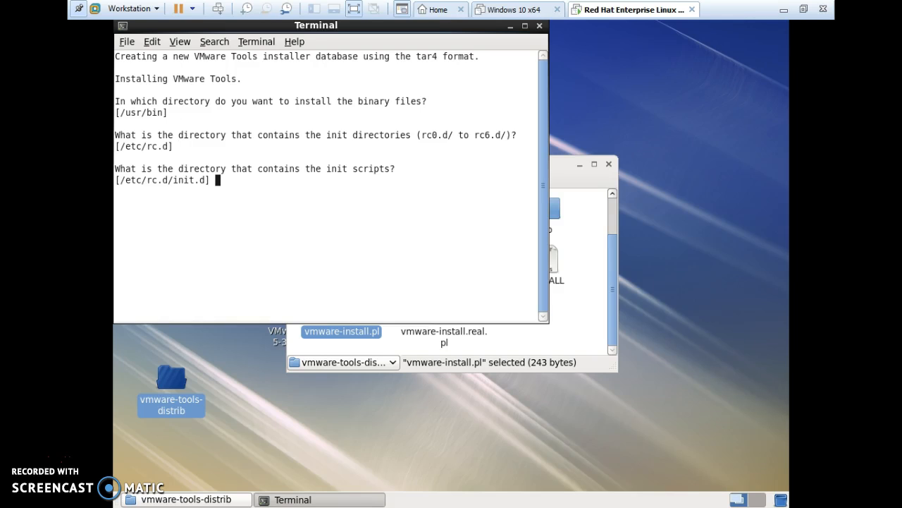
{"action": "key", "text": "Return"}
{"action": "key", "text": "Return"}
{"action": "key", "text": "Return"}
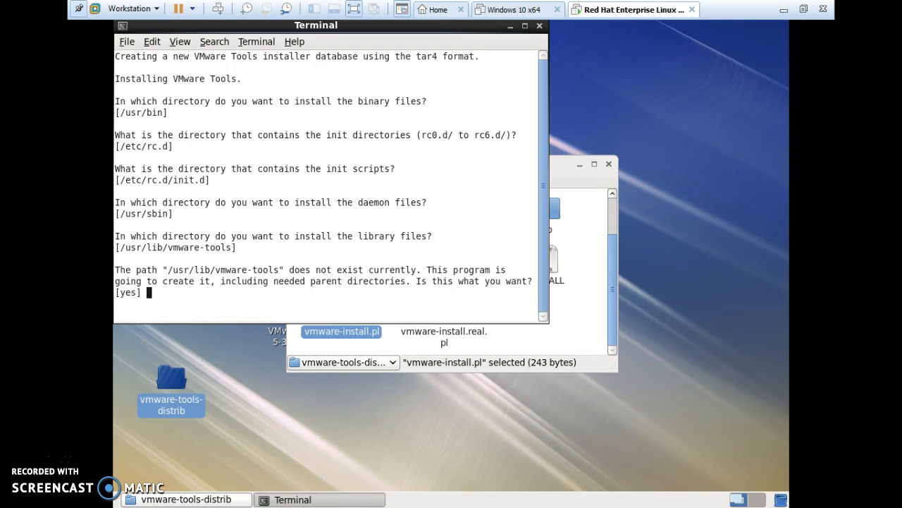
{"action": "key", "text": "Return"}
{"action": "key", "text": "Return"}
{"action": "key", "text": "Return"}
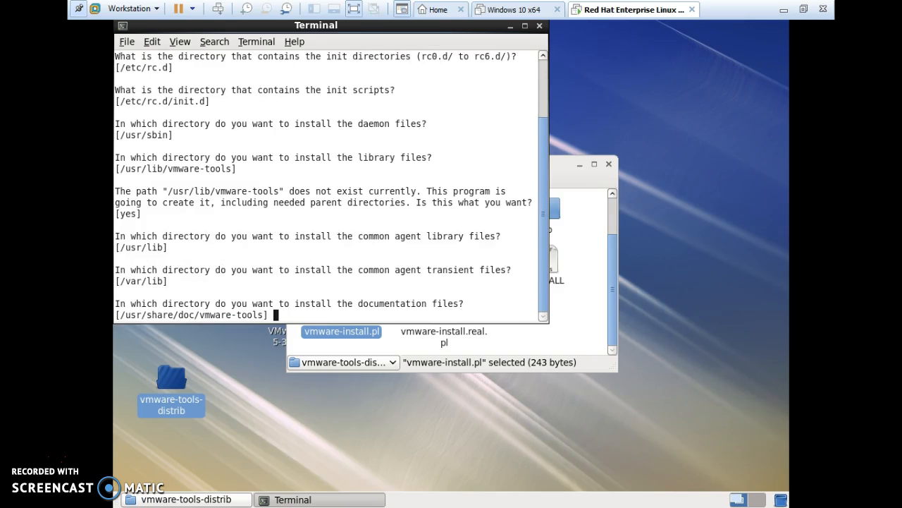
{"action": "key", "text": "Return"}
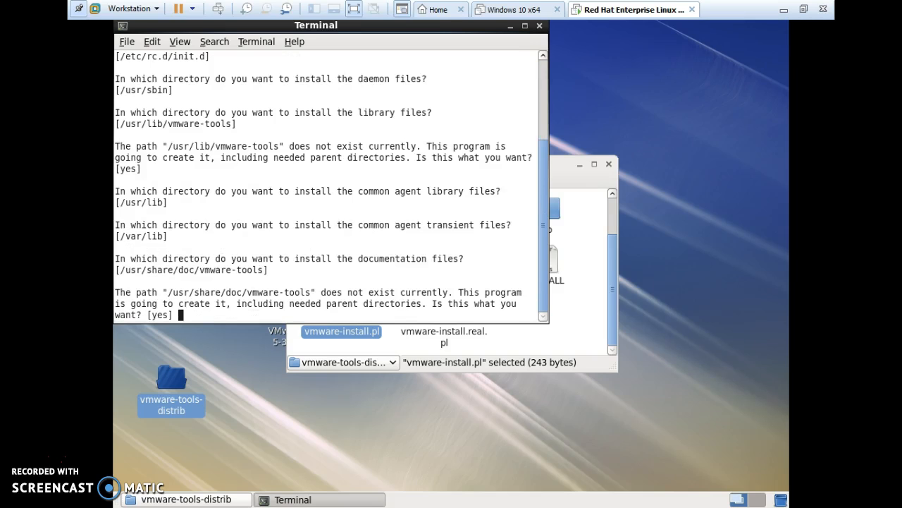
{"action": "key", "text": "Return"}
{"action": "key", "text": "Return"}
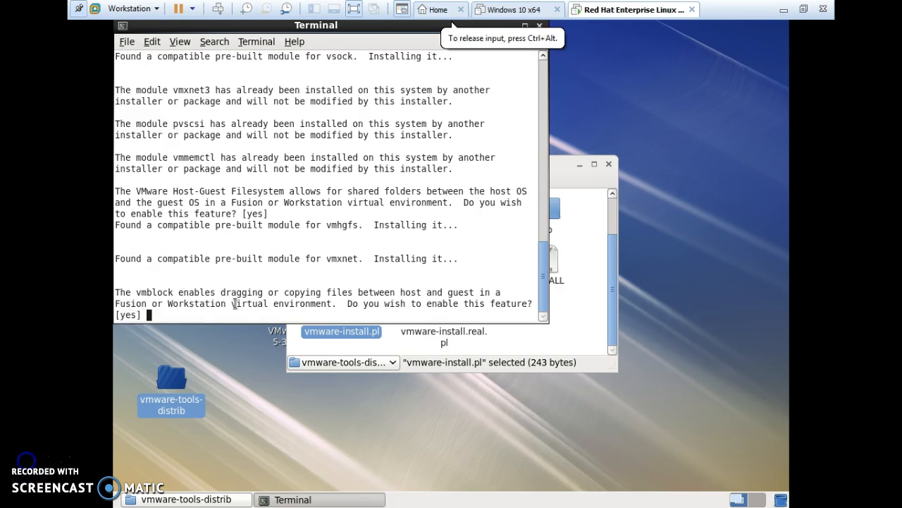
Take the defaults for kernel modules, Thinprint printing, Guest Authentication (vgauth) and Common Agent (caf)
{"action": "key", "text": "Return"}
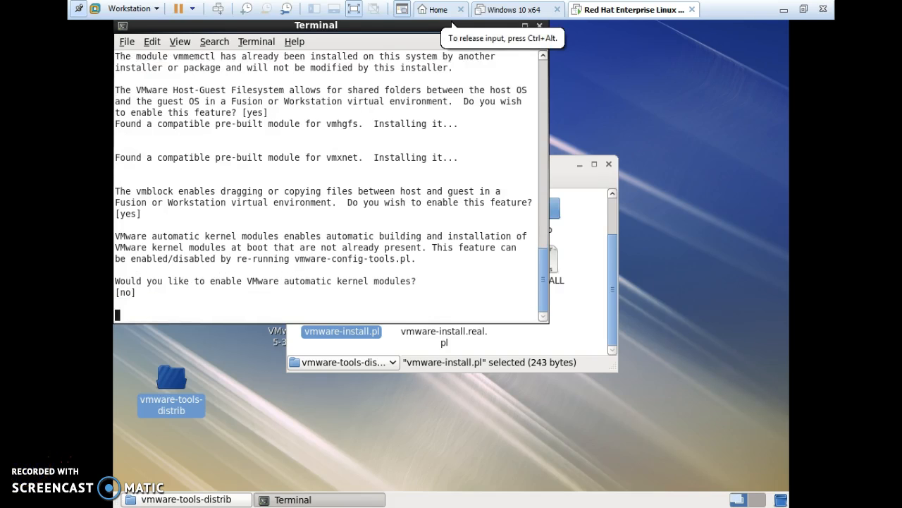
{"action": "key", "text": "Return"}
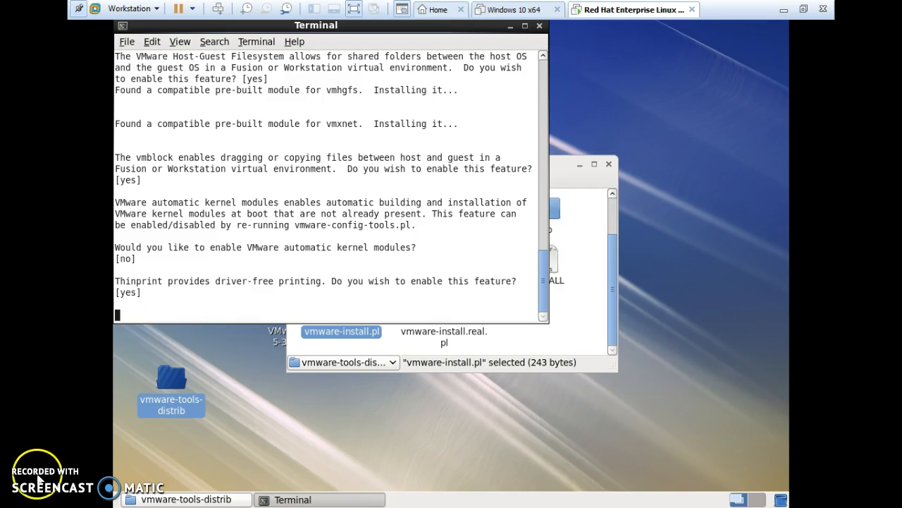
{"action": "left_click", "coordinate": [416, 415]}
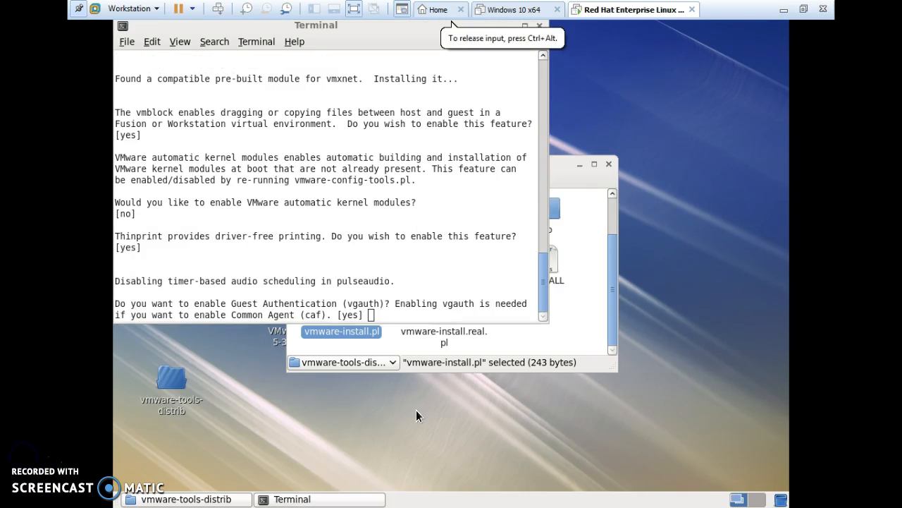
{"action": "left_click", "coordinate": [388, 319]}
{"action": "key", "text": "Return"}
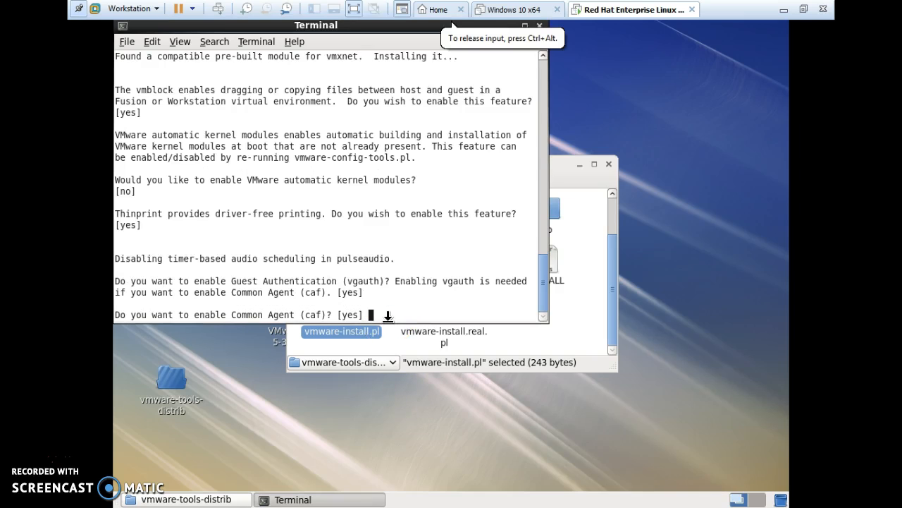
{"action": "key", "text": "Return"}
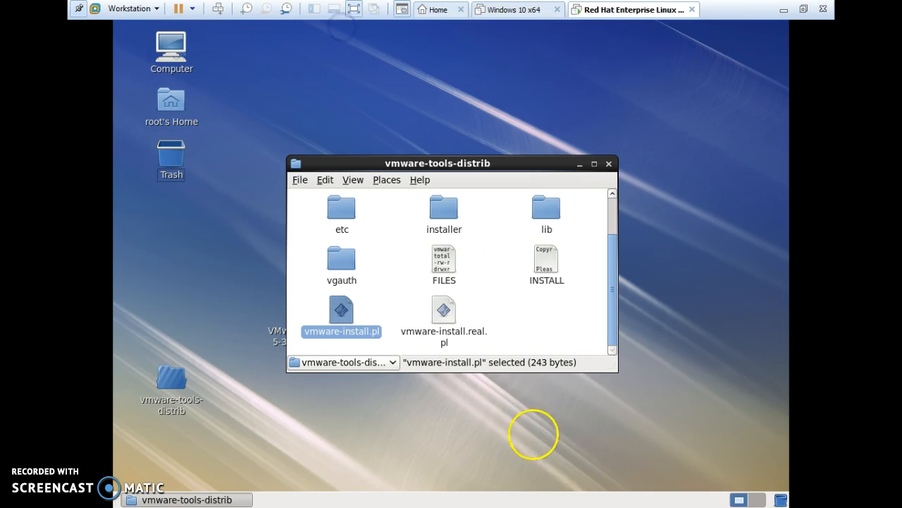
Close the vmware-tools-distrib window and leave full-screen mode to show the VM windowed
{"action": "left_click", "coordinate": [720, 463]}
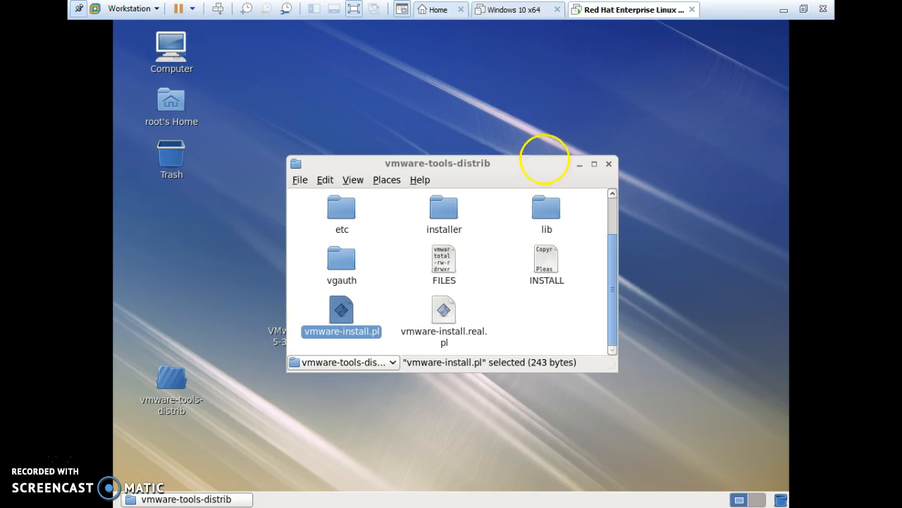
{"action": "left_click", "coordinate": [609, 164]}
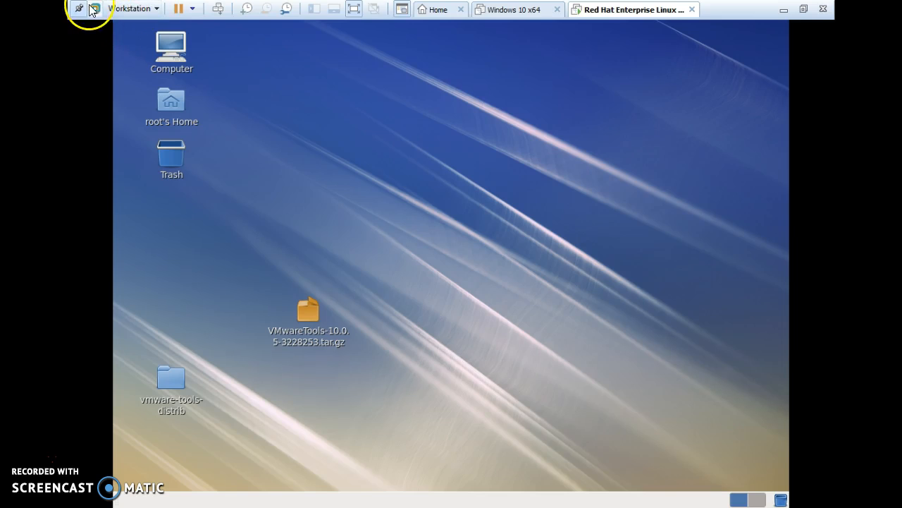
{"action": "left_click", "coordinate": [354, 9]}
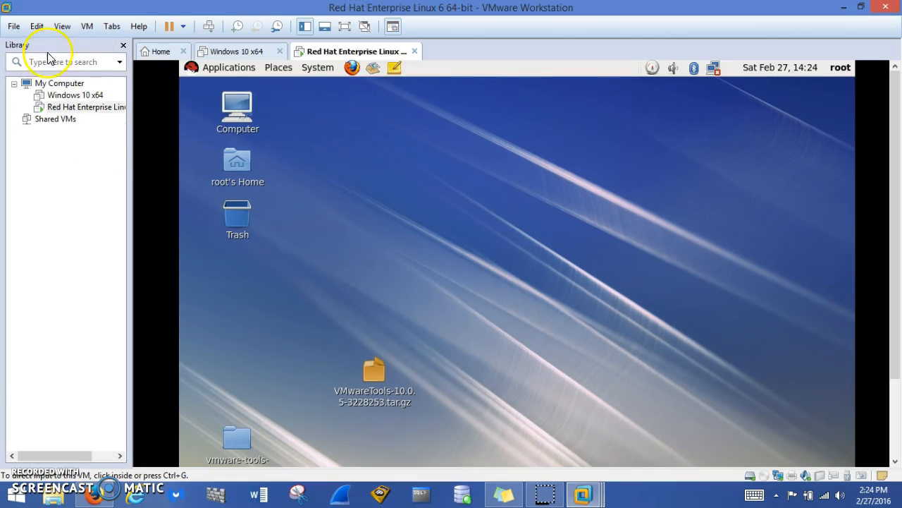
{"action": "left_click", "coordinate": [87, 26]}
{"action": "left_click", "coordinate": [121, 194]}
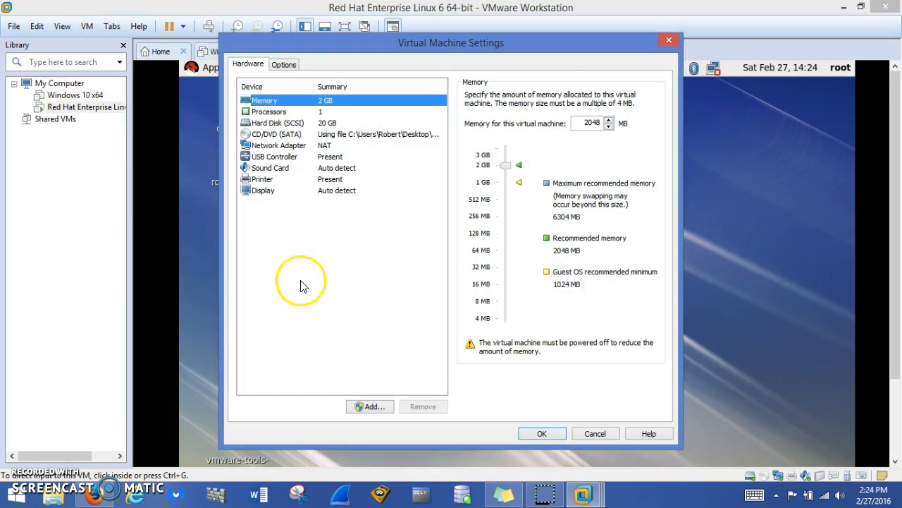
{"action": "left_click", "coordinate": [296, 146]}
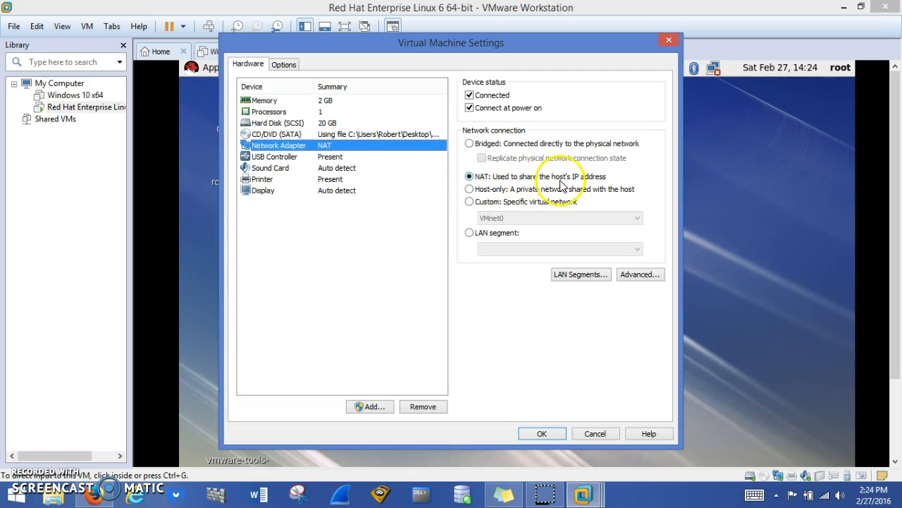
{"action": "left_click", "coordinate": [541, 434]}
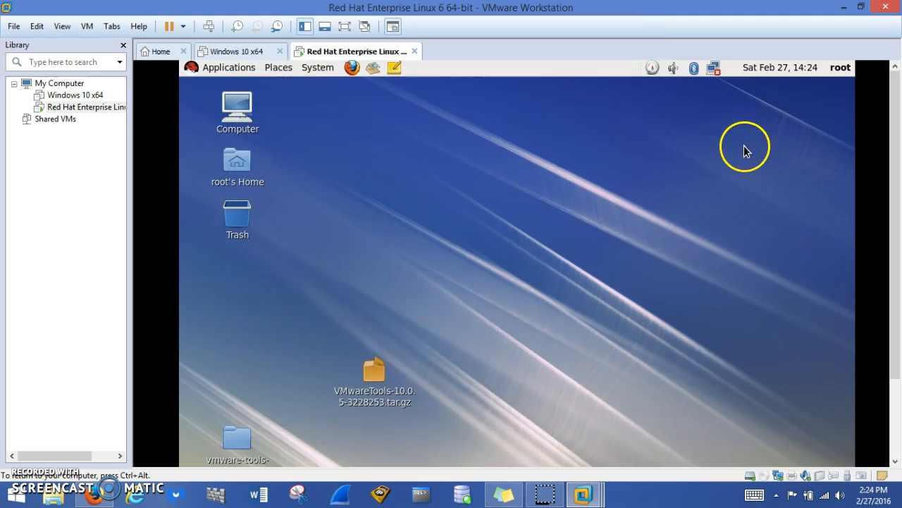
Activate the System eth0 wired connection from the NetworkManager tray icon
{"action": "right_click", "coordinate": [715, 68]}
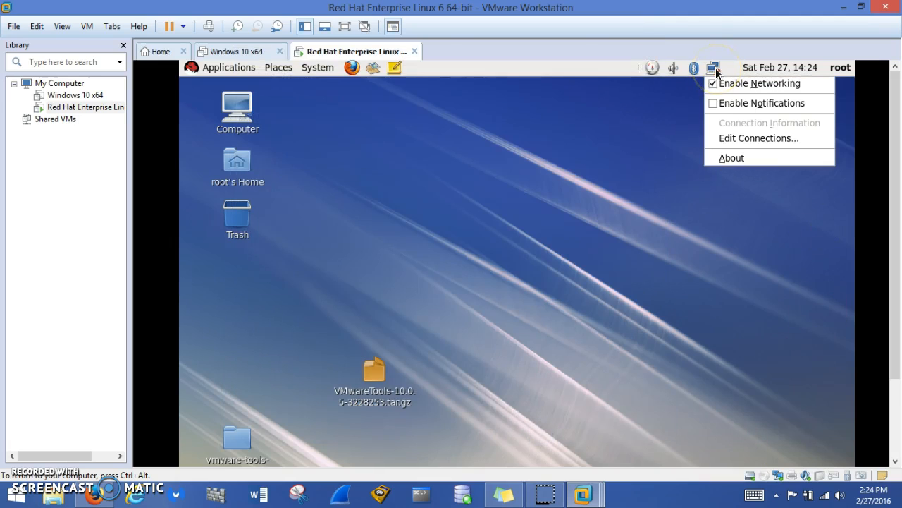
{"action": "key", "text": "Escape"}
{"action": "left_click", "coordinate": [714, 68]}
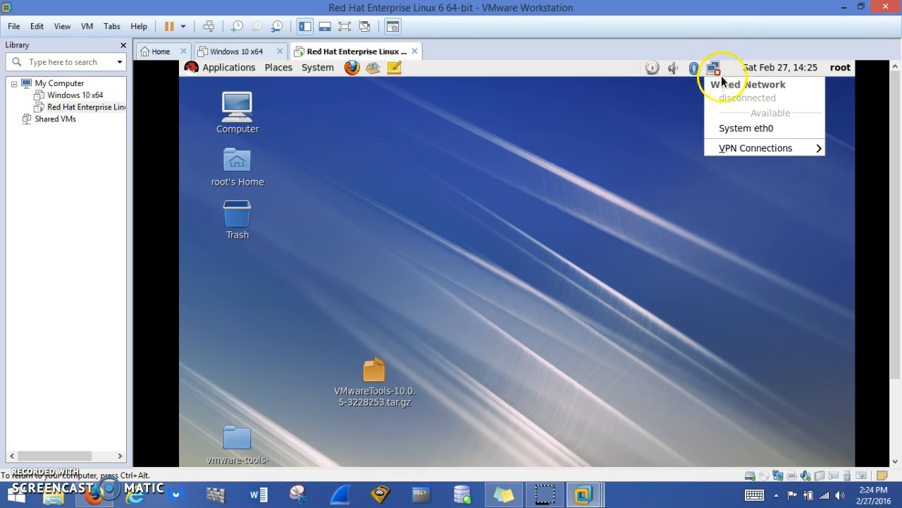
{"action": "left_click", "coordinate": [753, 130]}
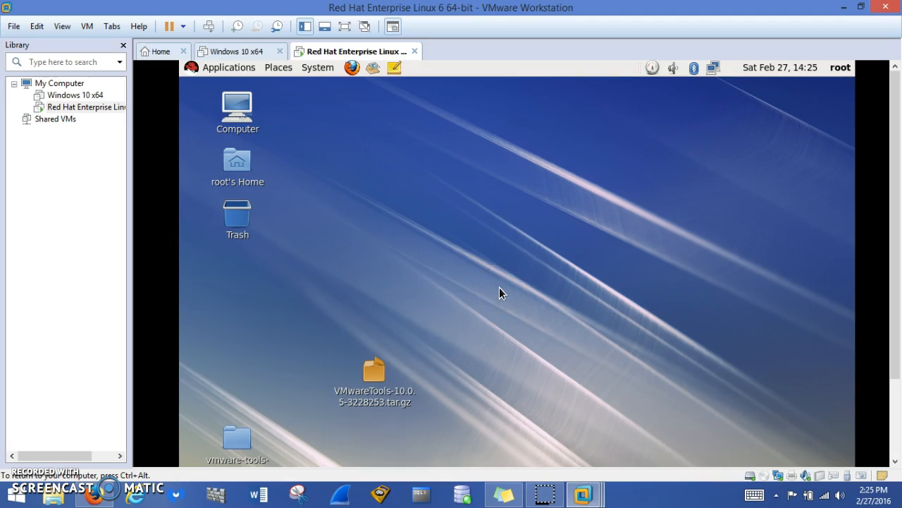
Move the VMwareTools tar.gz archive and the vmware-tools-distrib folder to the Trash
{"action": "right_click", "coordinate": [370, 377]}
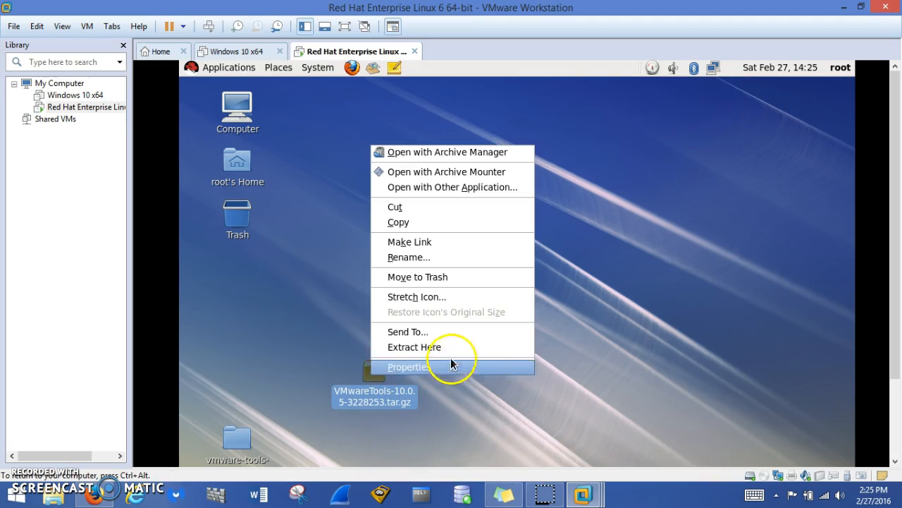
{"action": "left_click", "coordinate": [423, 277]}
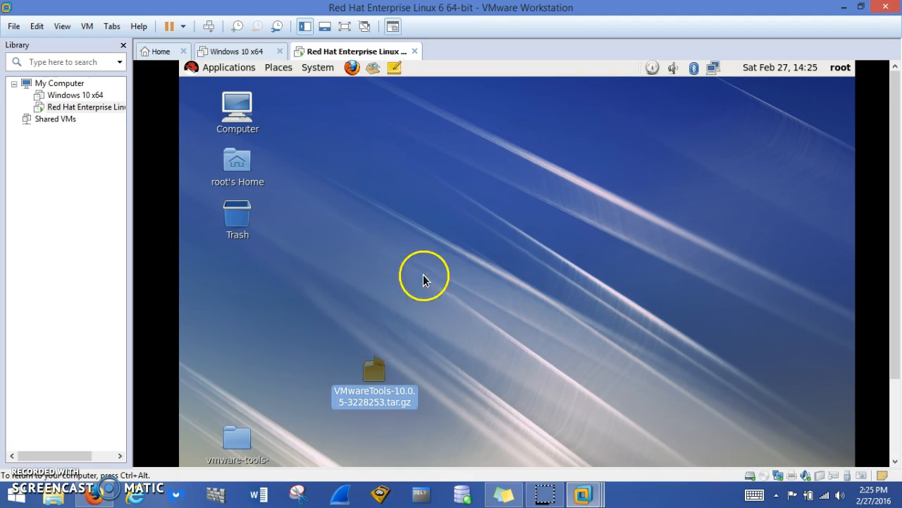
{"action": "right_click", "coordinate": [252, 438]}
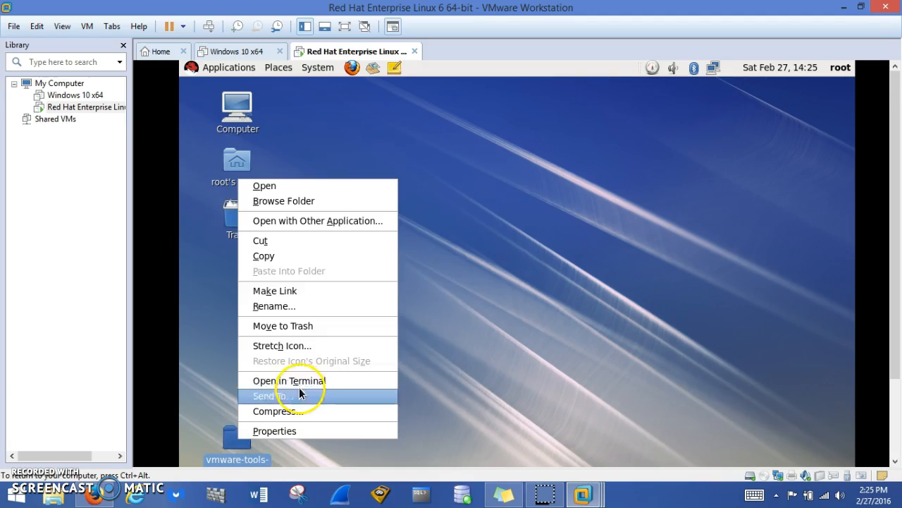
{"action": "left_click", "coordinate": [293, 327]}
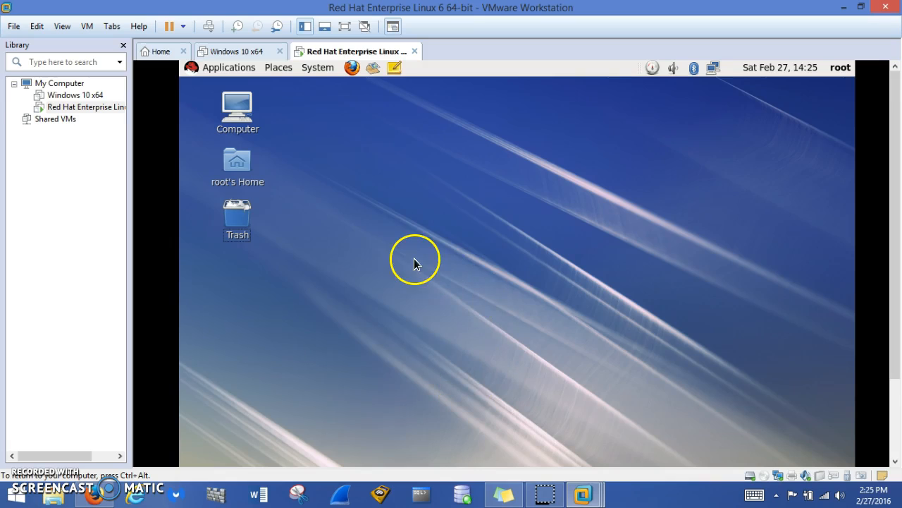
Permanently empty the Trash and put the VM back in full screen
{"action": "right_click", "coordinate": [239, 228]}
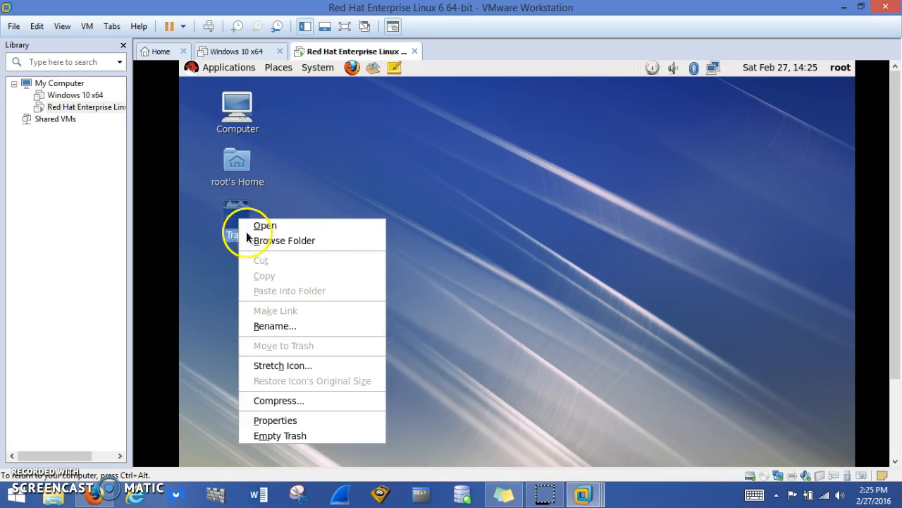
{"action": "left_click", "coordinate": [281, 435]}
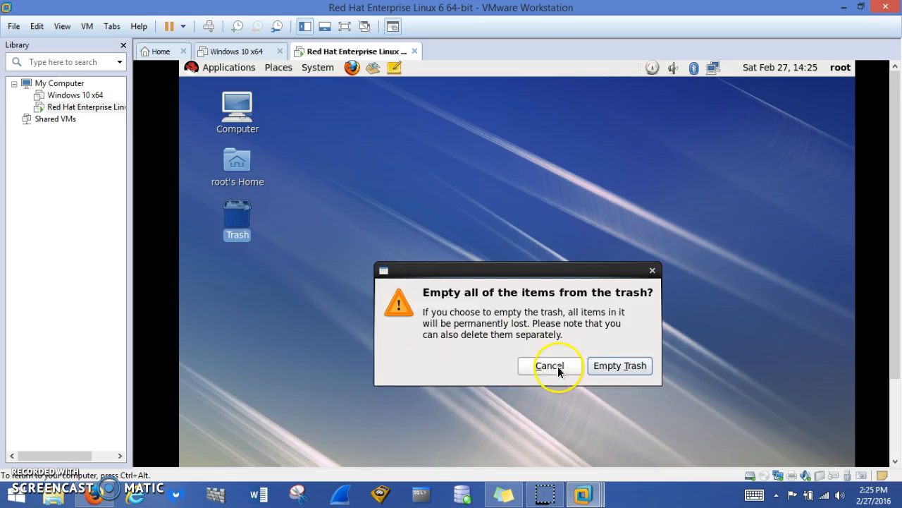
{"action": "left_click", "coordinate": [614, 367]}
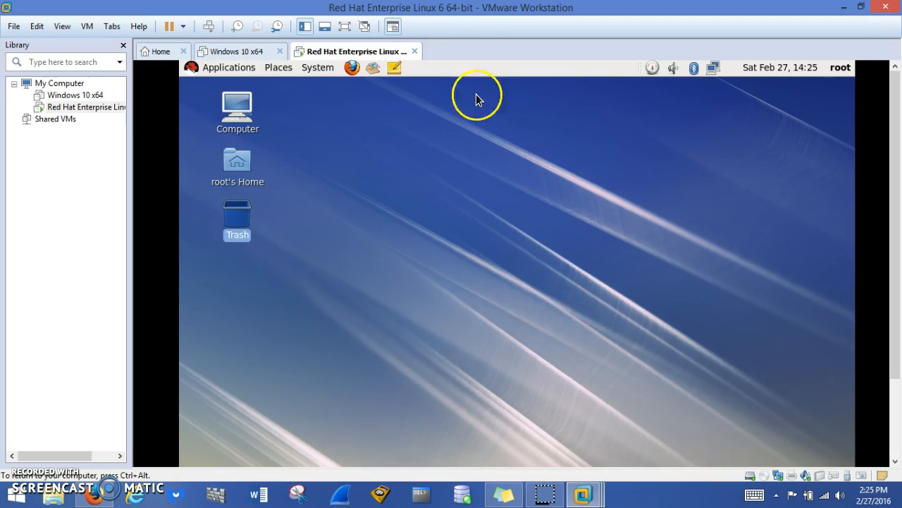
{"action": "left_click", "coordinate": [345, 27]}
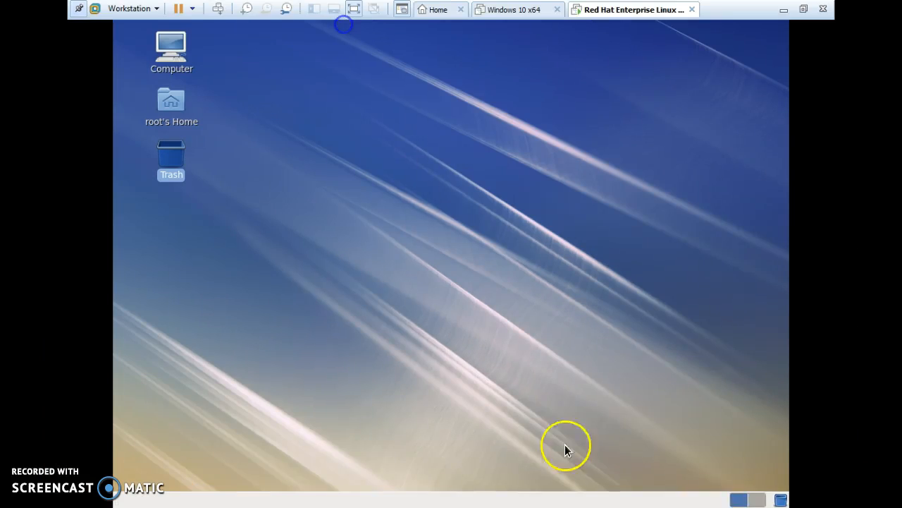